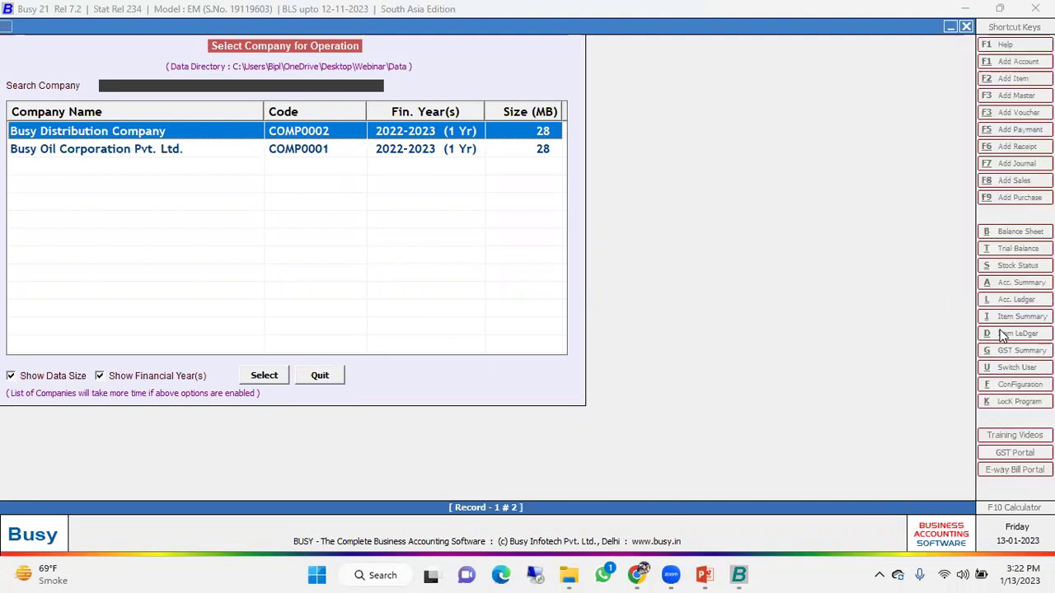
# Open the company Busy Oil Corporation Pvt. Ltd. and go to its Features / Options configuration
pyautogui.press('Down')
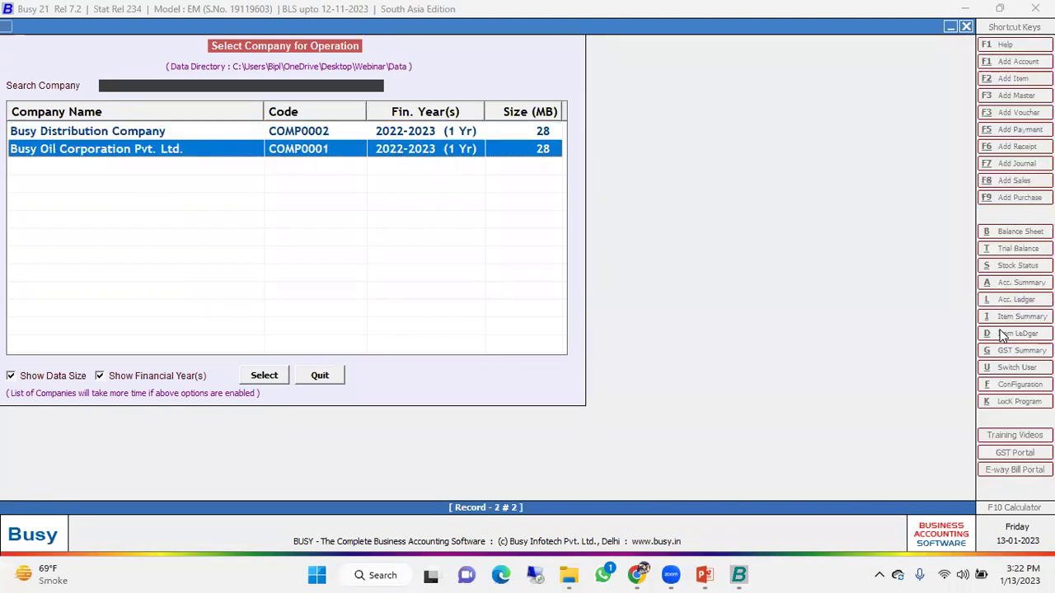
pyautogui.press('Return')
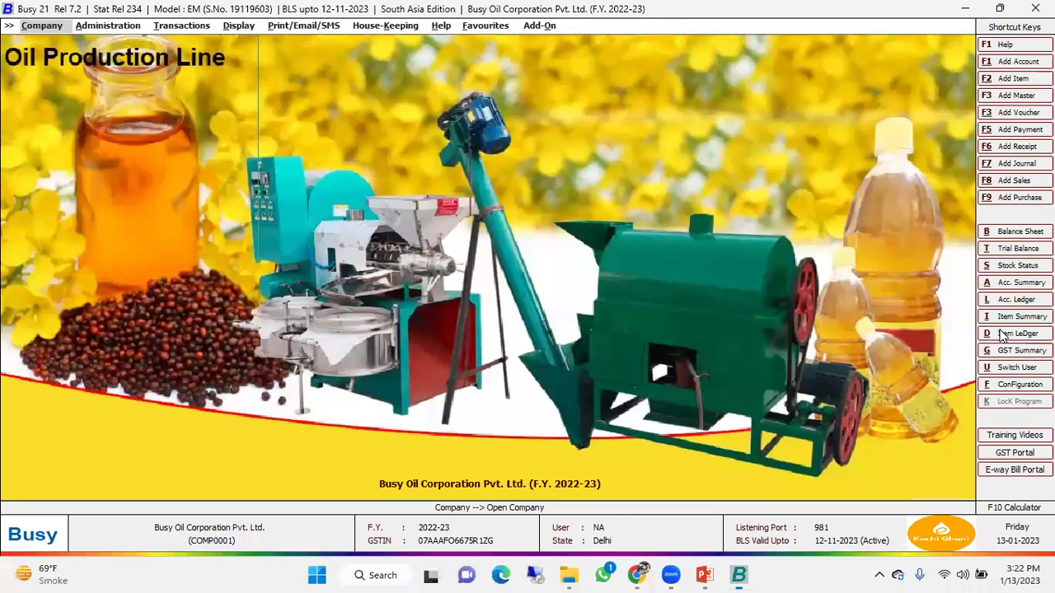
pyautogui.press('Right')
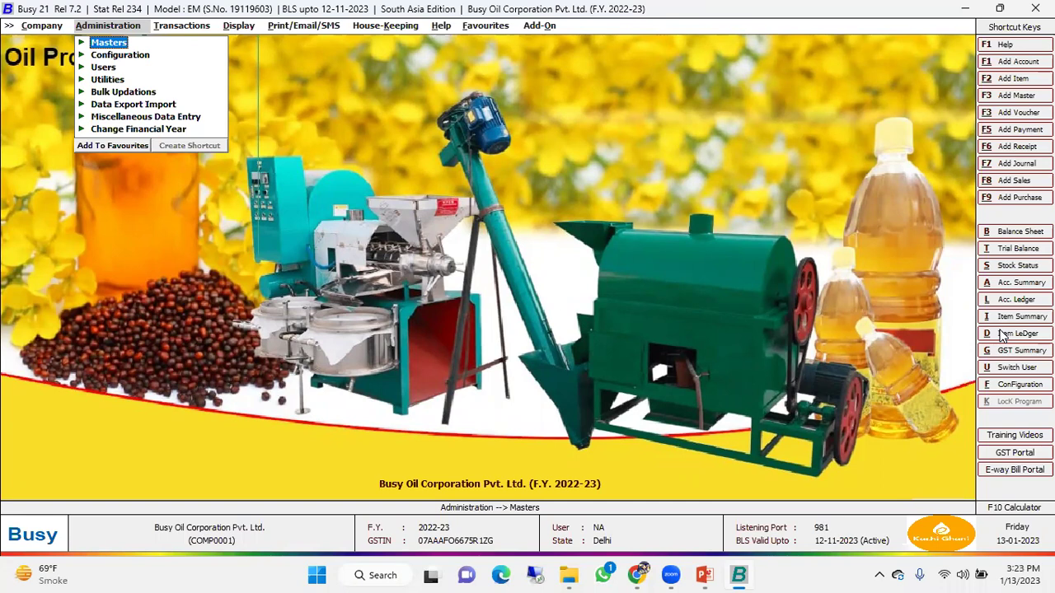
pyautogui.press('Down')
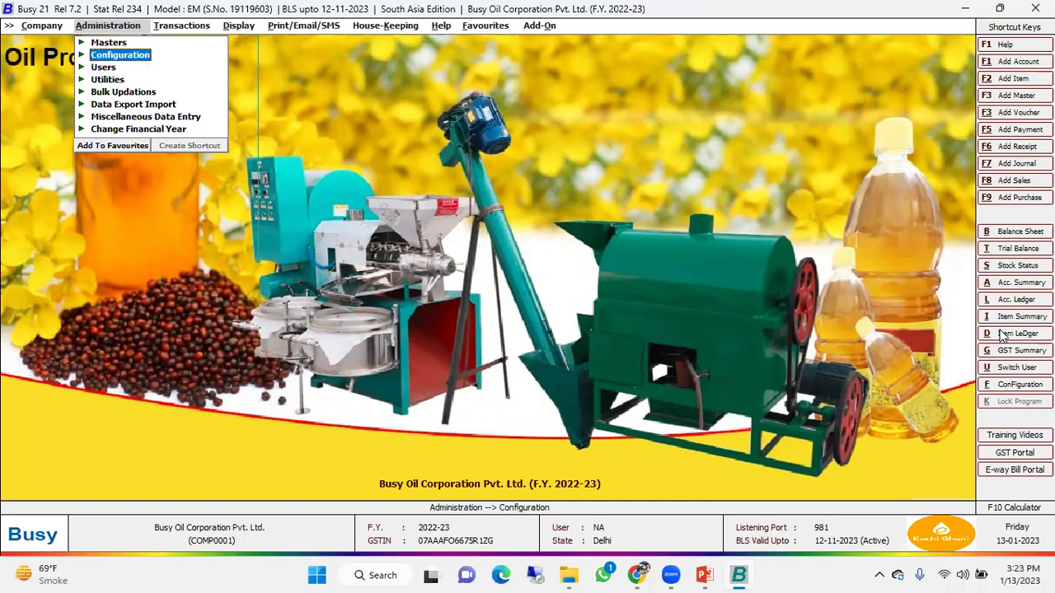
pyautogui.press('Return')
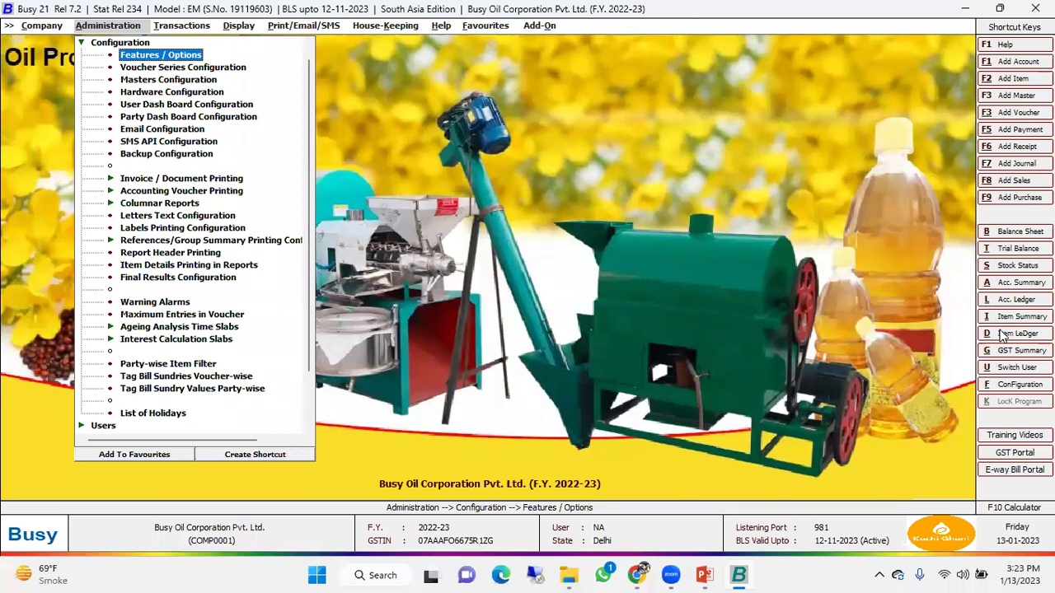
pyautogui.press('Return')
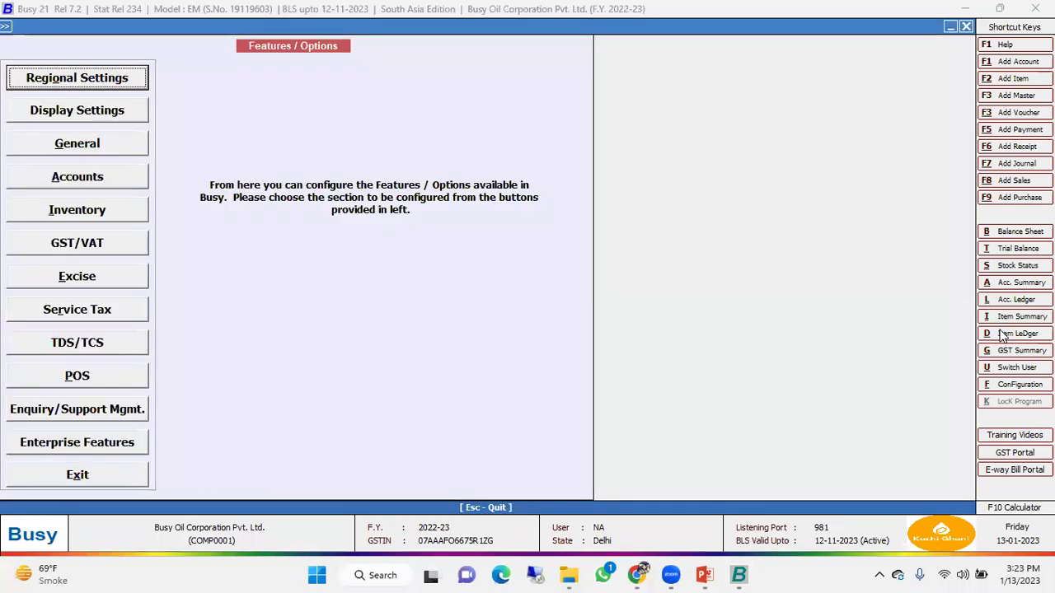
# Open the Inventory feature options and bring up the configuration for Batch-wise Details
pyautogui.press('Down')
pyautogui.press('Down')
pyautogui.press('Down')
pyautogui.press('Down')
pyautogui.press('Return')
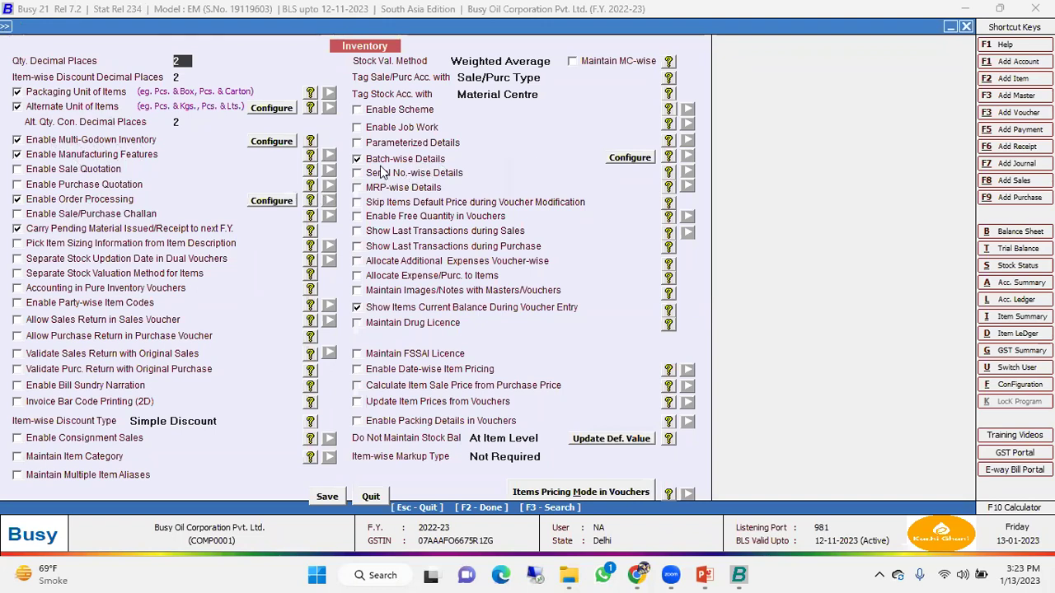
pyautogui.click(624, 163)
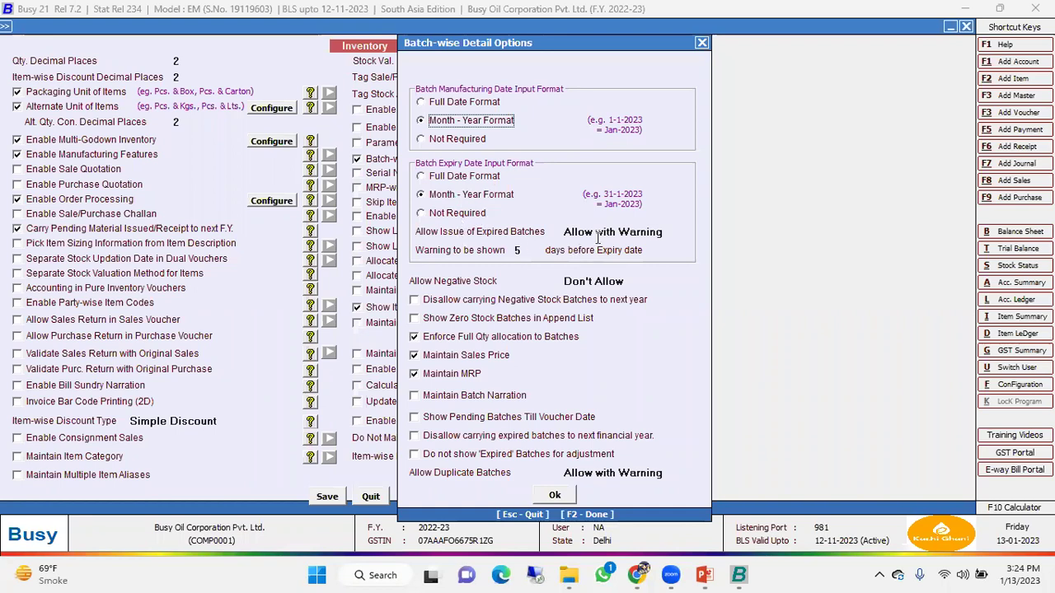
# Review the expired-batch, negative-stock and full-quantity allocation options, accept the batch-wise settings and save the Inventory configuration
pyautogui.click(459, 235)
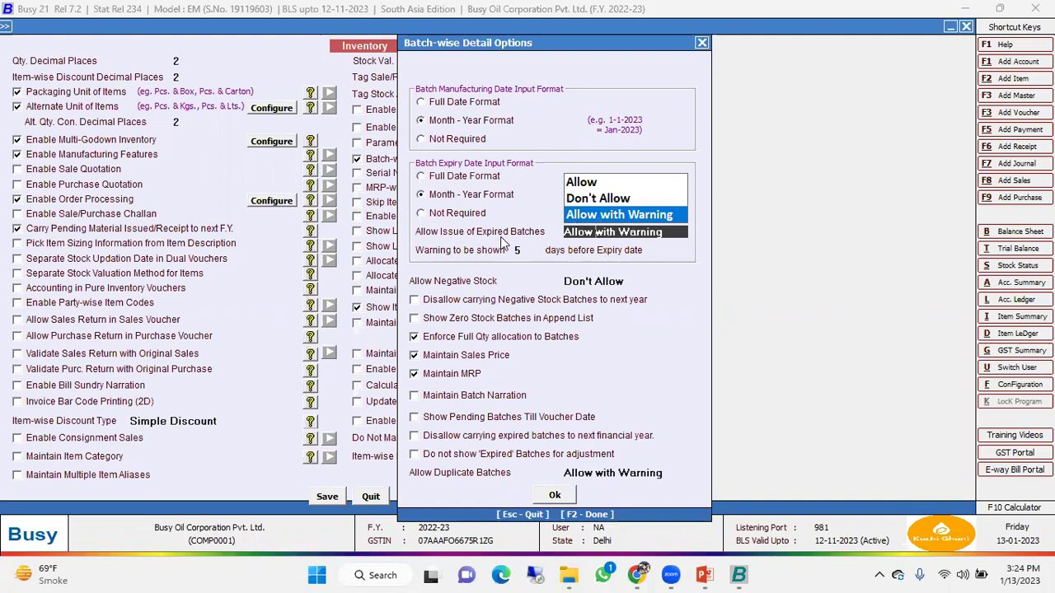
pyautogui.press('Return')
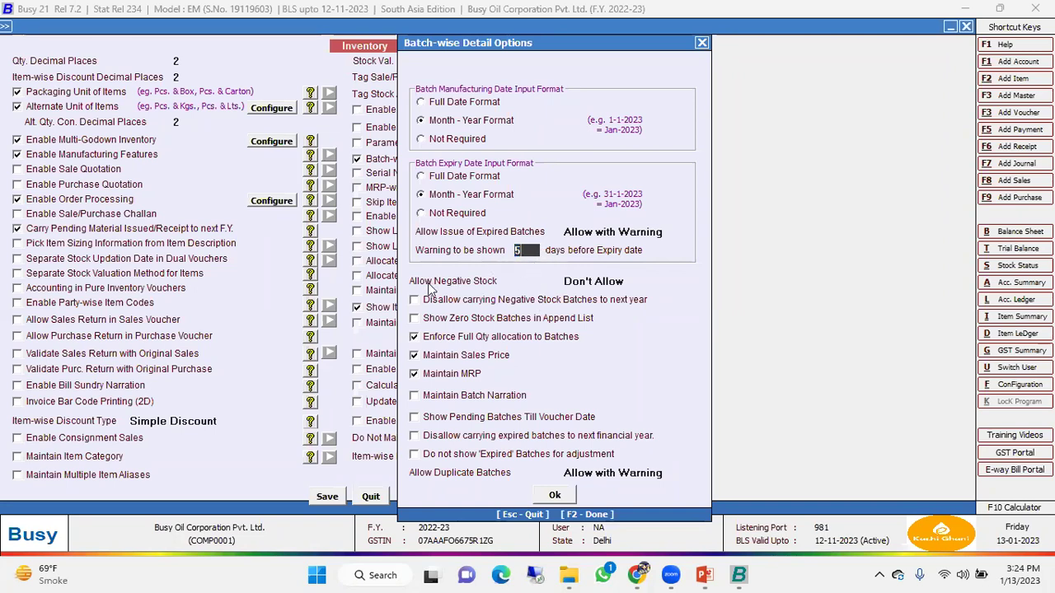
pyautogui.press('Return')
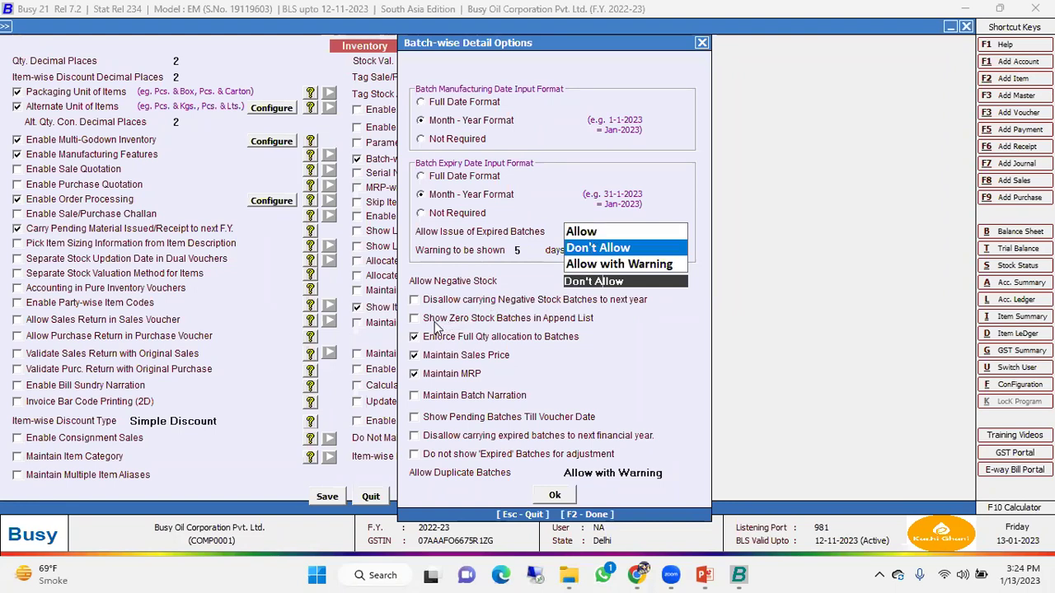
pyautogui.click(474, 342)
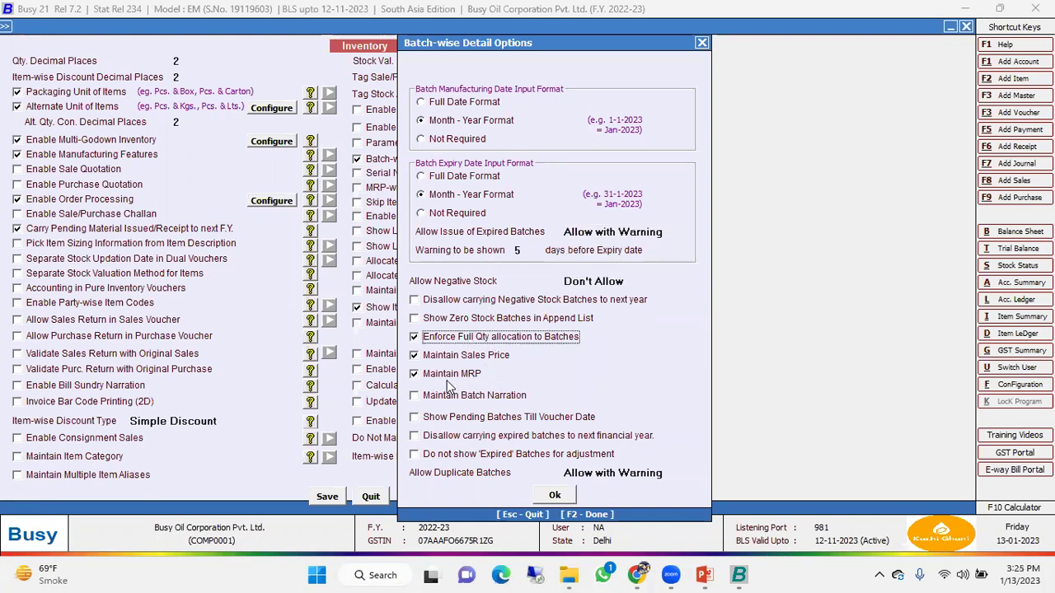
pyautogui.click(558, 496)
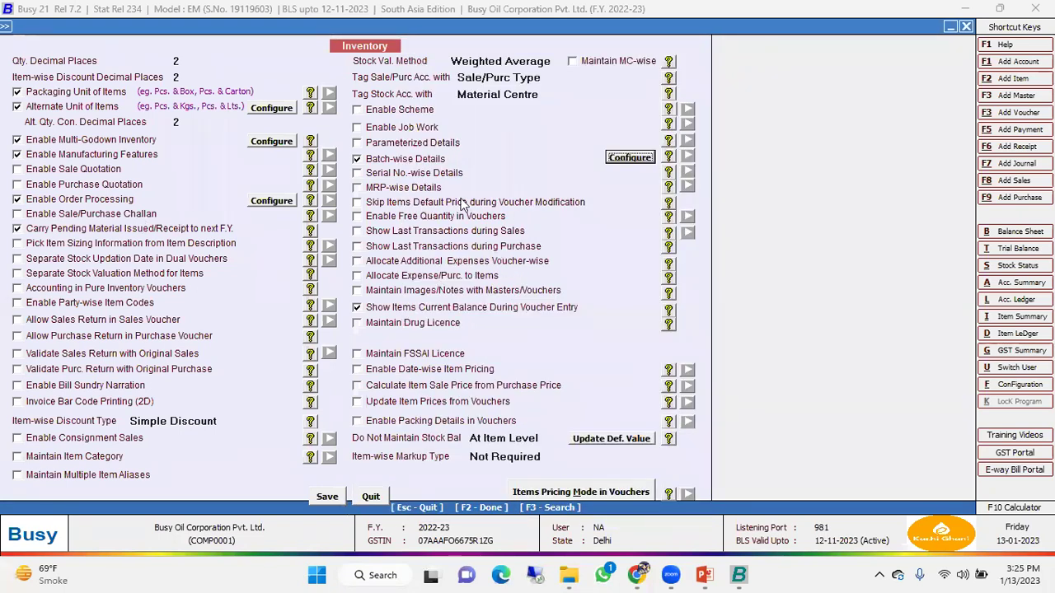
pyautogui.click(337, 499)
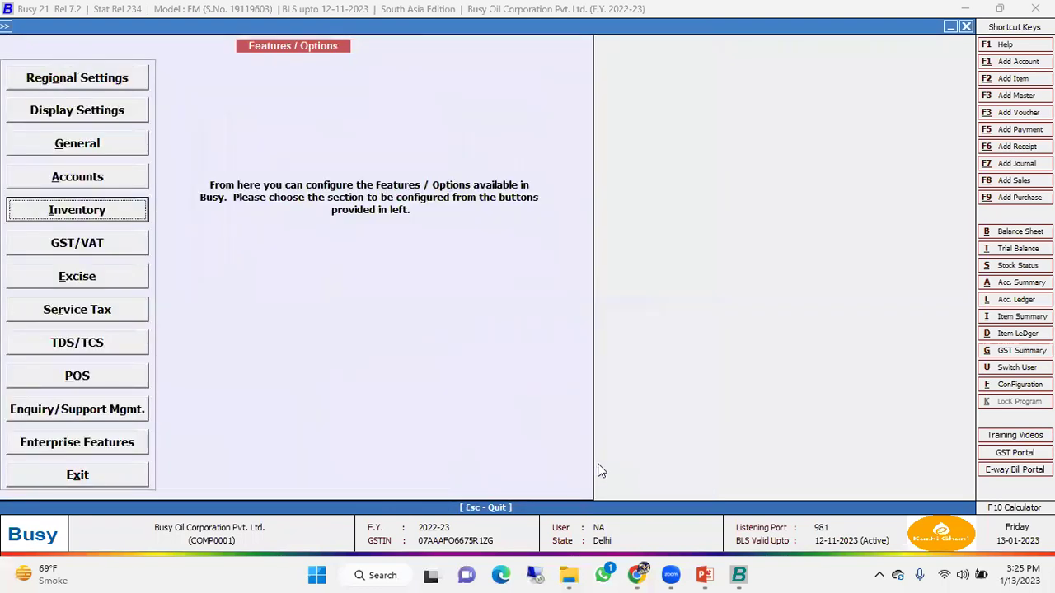
pyautogui.press('Escape')
pyautogui.press('Escape')
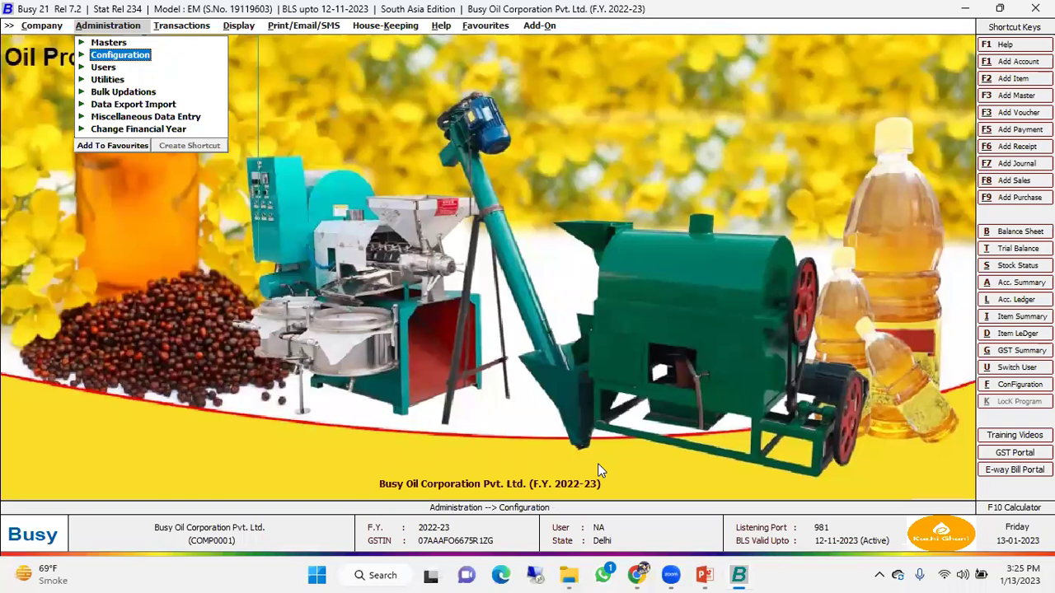
# Open the list of item masters from the Administration masters
pyautogui.press('Up')
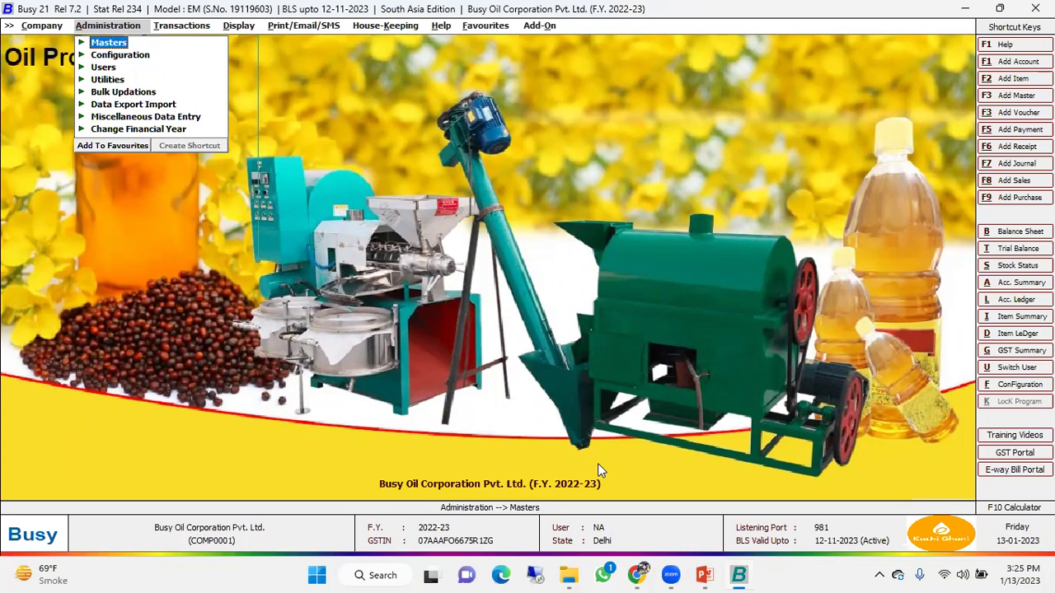
pyautogui.press('Return')
pyautogui.press('Down')
pyautogui.press('Down')
pyautogui.press('Down')
pyautogui.press('Down')
pyautogui.press('Up')
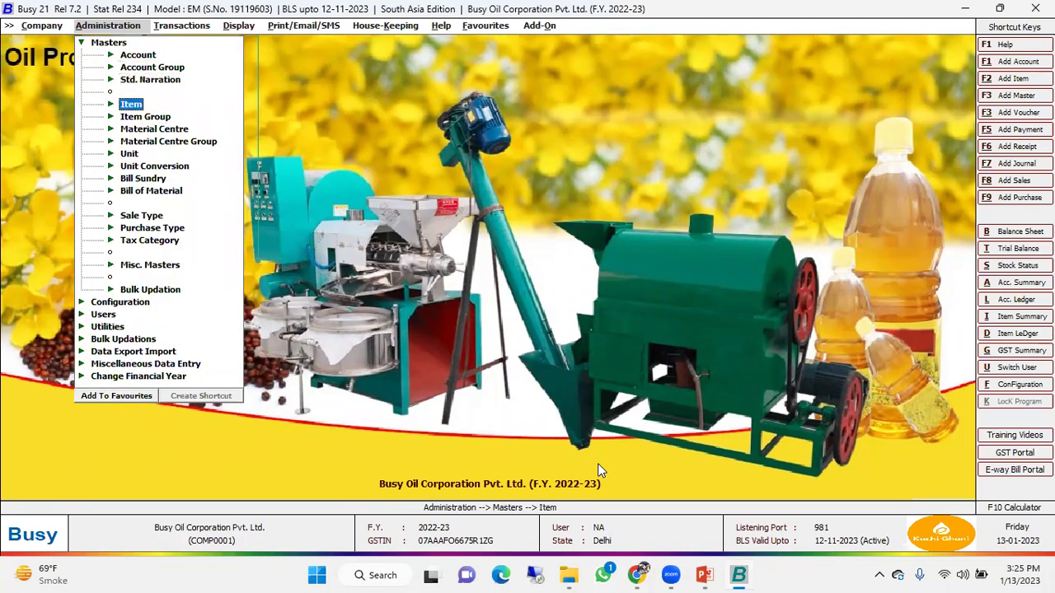
pyautogui.press('Return')
pyautogui.press('Down')
pyautogui.press('Down')
pyautogui.press('Return')
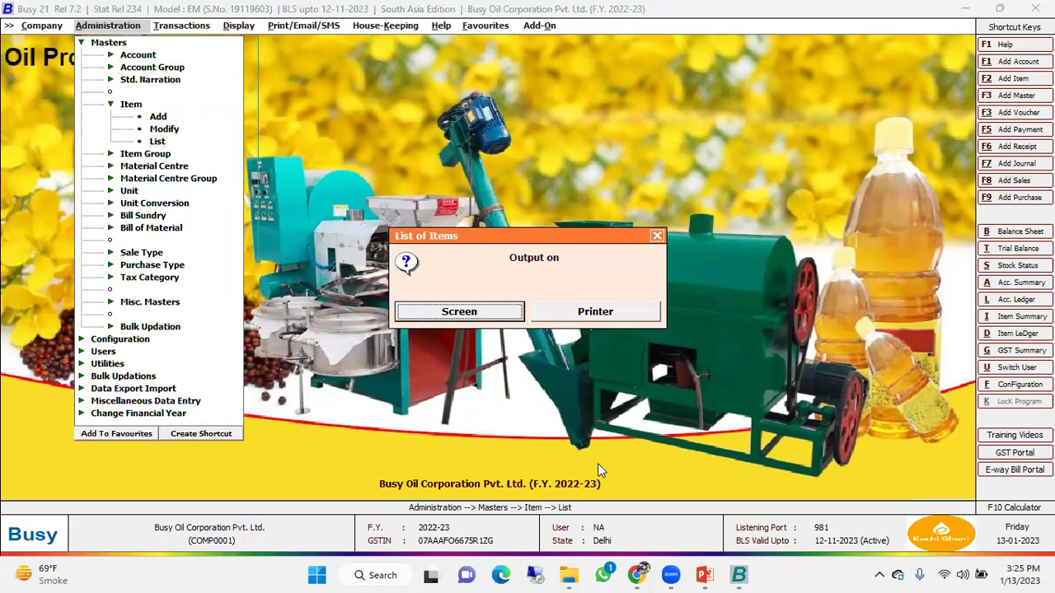
# Output the item list on screen with the default options and summarize it by Parent Group with sub details shown
pyautogui.press('Return')
pyautogui.press('Return')
pyautogui.press('Return')
pyautogui.press('Return')
pyautogui.press('Return')
pyautogui.press('Return')
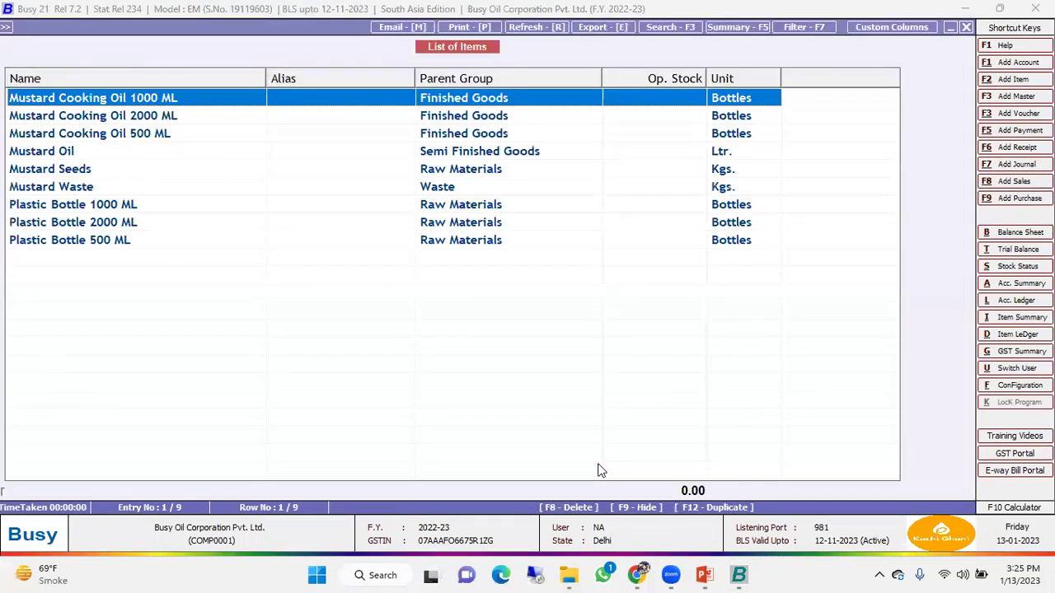
pyautogui.press('F5')
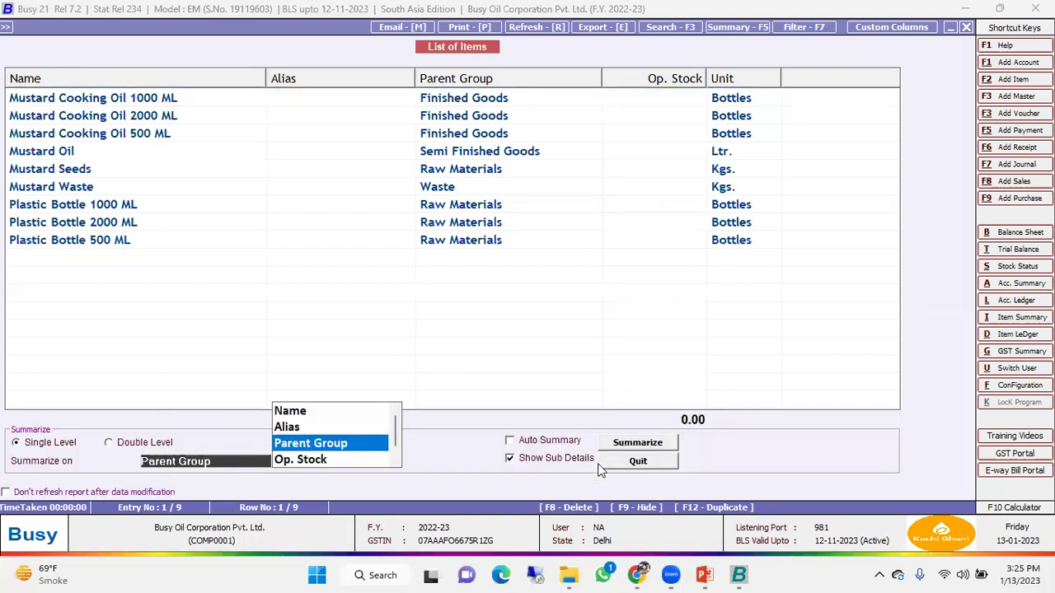
pyautogui.press('Return')
pyautogui.press('Return')
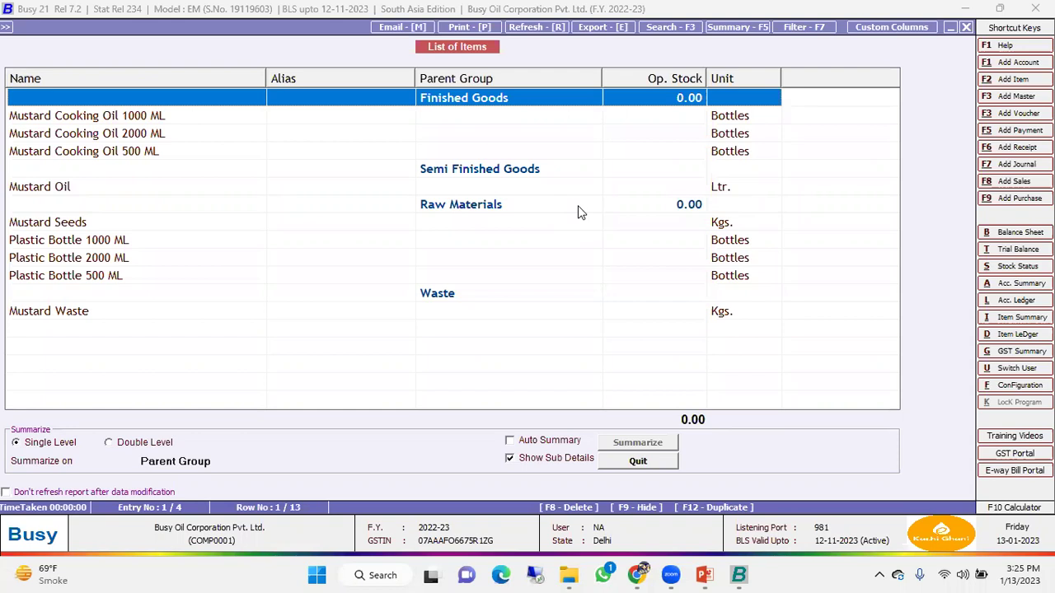
# Examine the items grouped under Finished Goods, Semi Finished Goods, Raw Materials and Waste
pyautogui.press('Down')
pyautogui.press('Down')
pyautogui.press('Down')
pyautogui.press('Down')
pyautogui.press('Down')
pyautogui.press('Down')
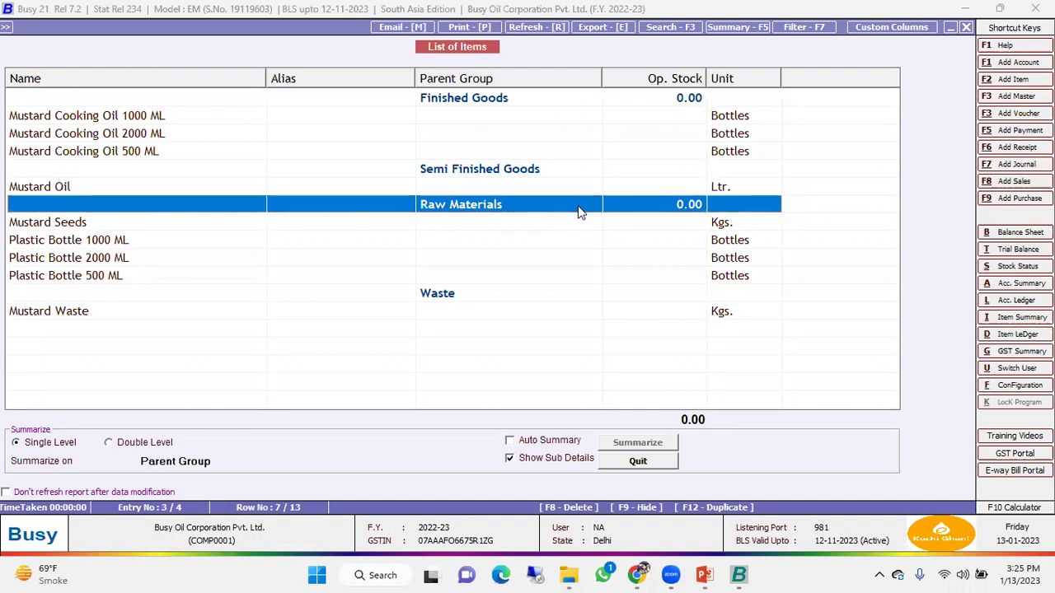
pyautogui.press('Down')
pyautogui.press('Down')
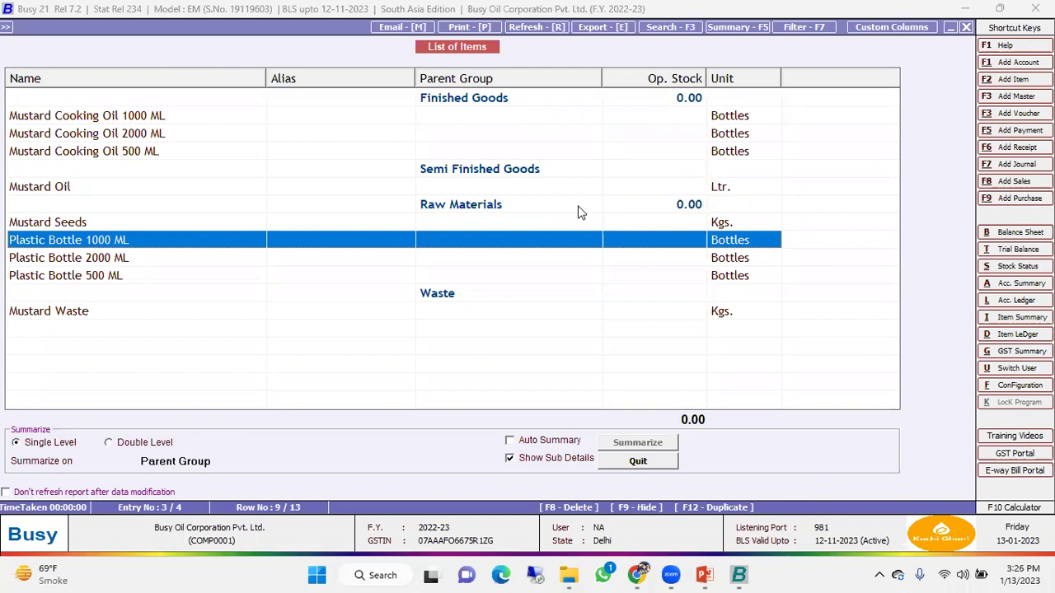
pyautogui.press('Down')
pyautogui.press('Down')
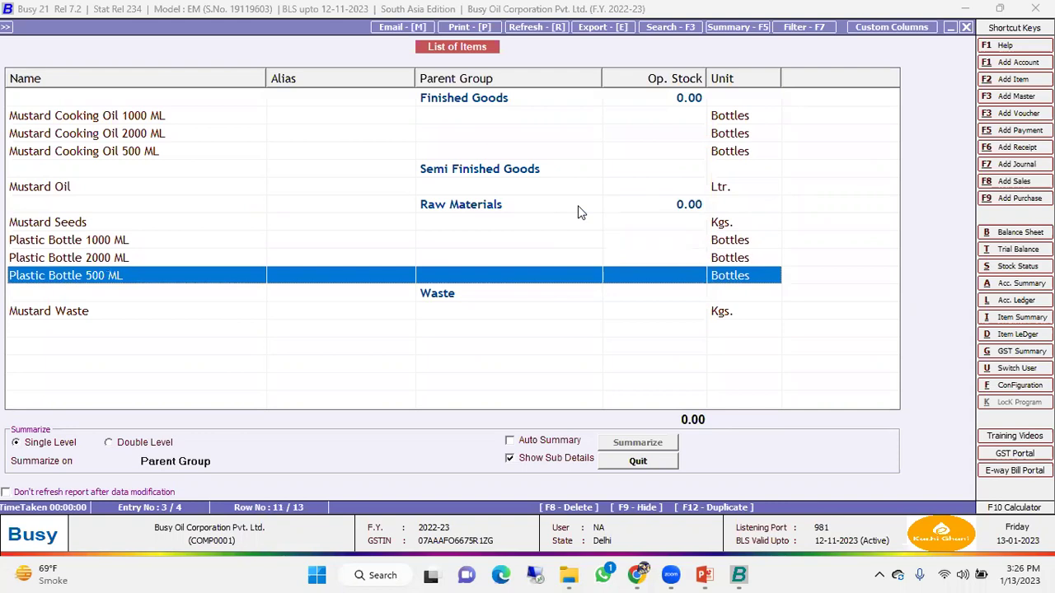
pyautogui.press('Up')
pyautogui.press('Up')
pyautogui.press('Up')
pyautogui.press('Up')
pyautogui.press('Up')
pyautogui.press('Up')
pyautogui.press('Down')
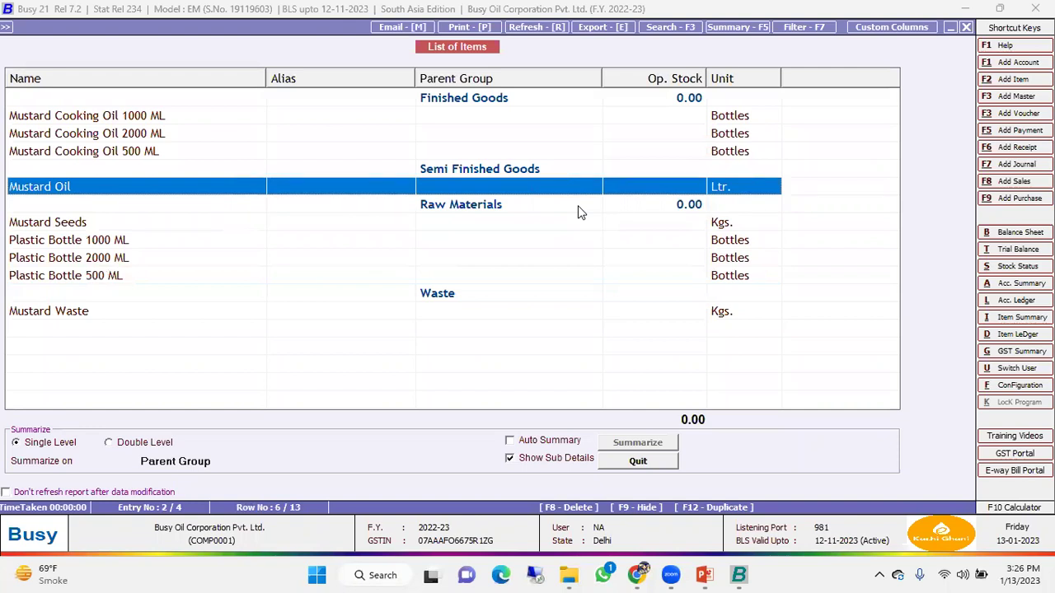
pyautogui.press('Up')
pyautogui.press('Up')
pyautogui.press('Up')
pyautogui.press('Up')
pyautogui.press('Up')
pyautogui.press('Down')
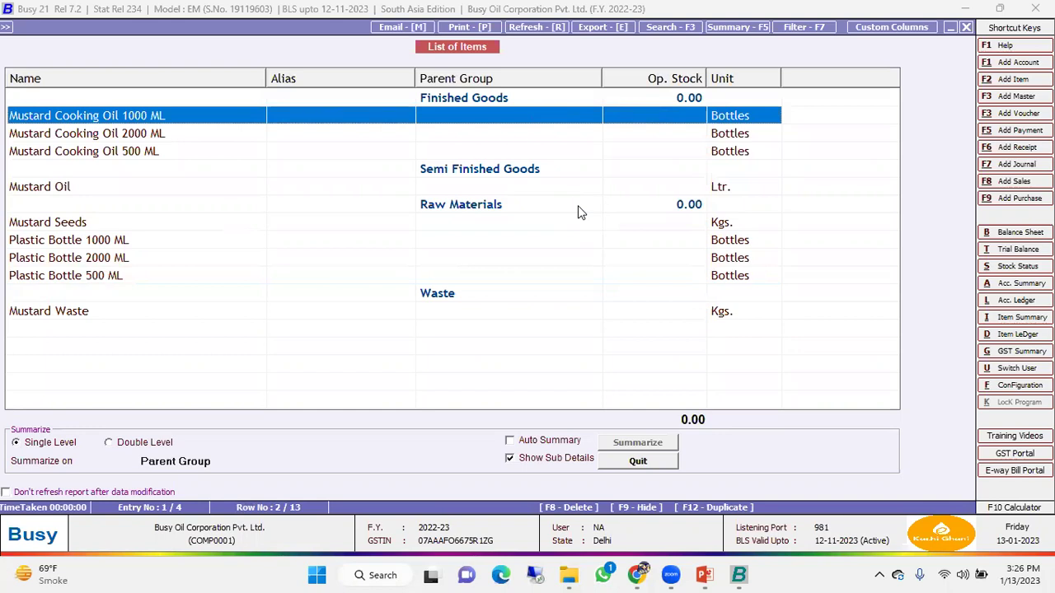
pyautogui.press('Down')
pyautogui.press('Down')
pyautogui.press('Up')
pyautogui.press('Up')
pyautogui.press('Down')
pyautogui.press('Down')
pyautogui.press('Down')
pyautogui.press('Down')
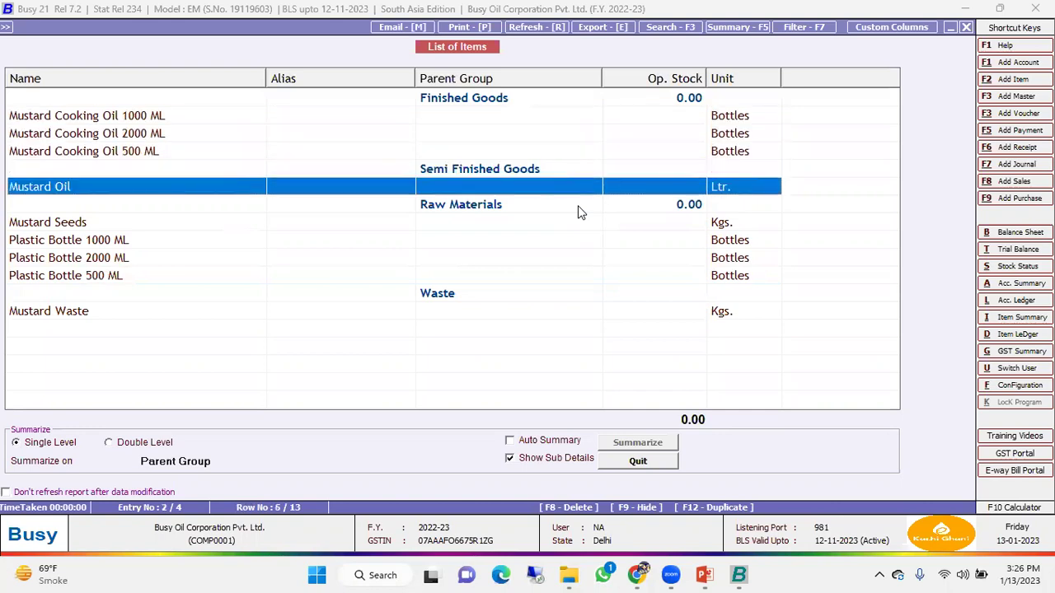
pyautogui.press('Down')
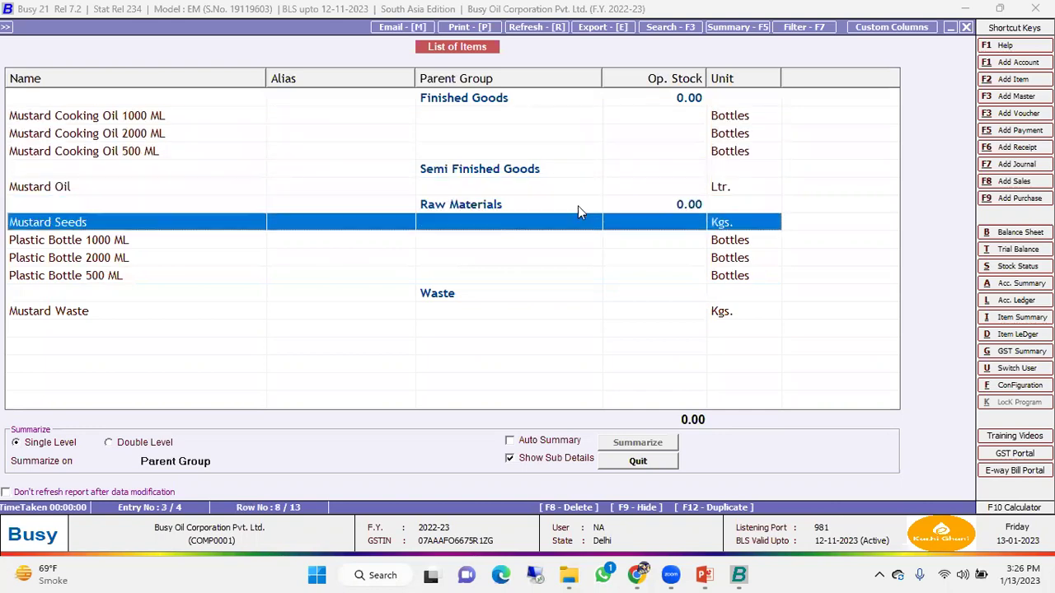
pyautogui.hotkey('shift', 'Down')
pyautogui.hotkey('shift', 'Down')
pyautogui.hotkey('shift', 'Down')
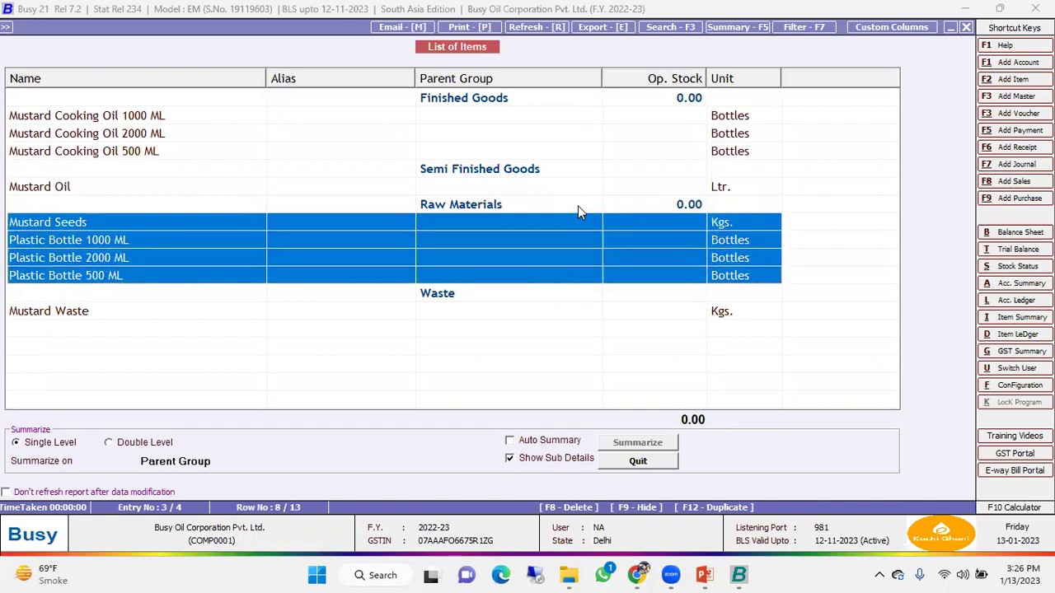
pyautogui.press('Down')
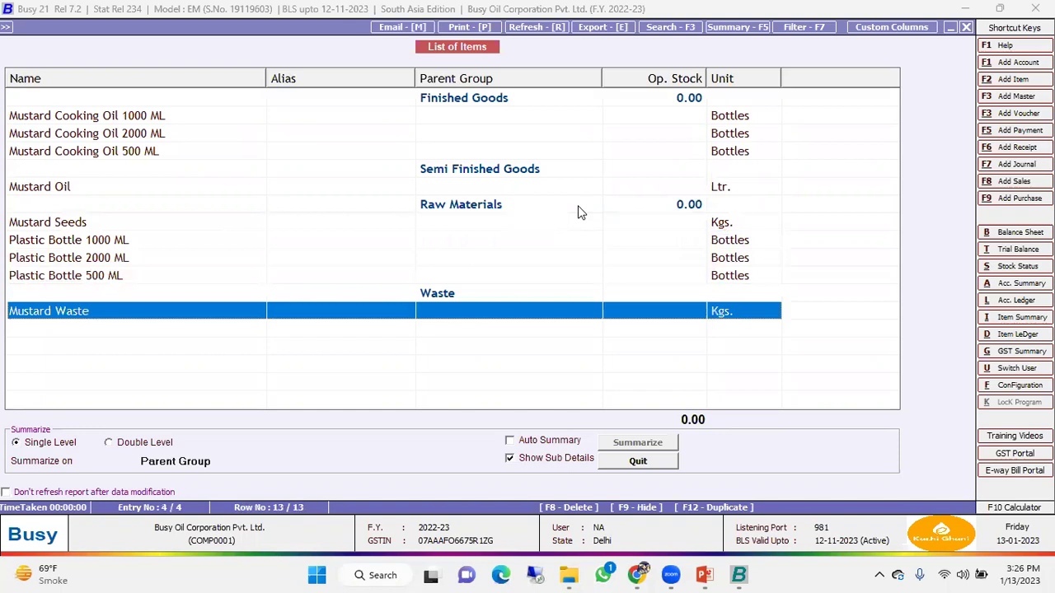
# Open the item master of Mustard Seeds from the Raw Materials group
pyautogui.press('Up')
pyautogui.press('Up')
pyautogui.press('Up')
pyautogui.press('Up')
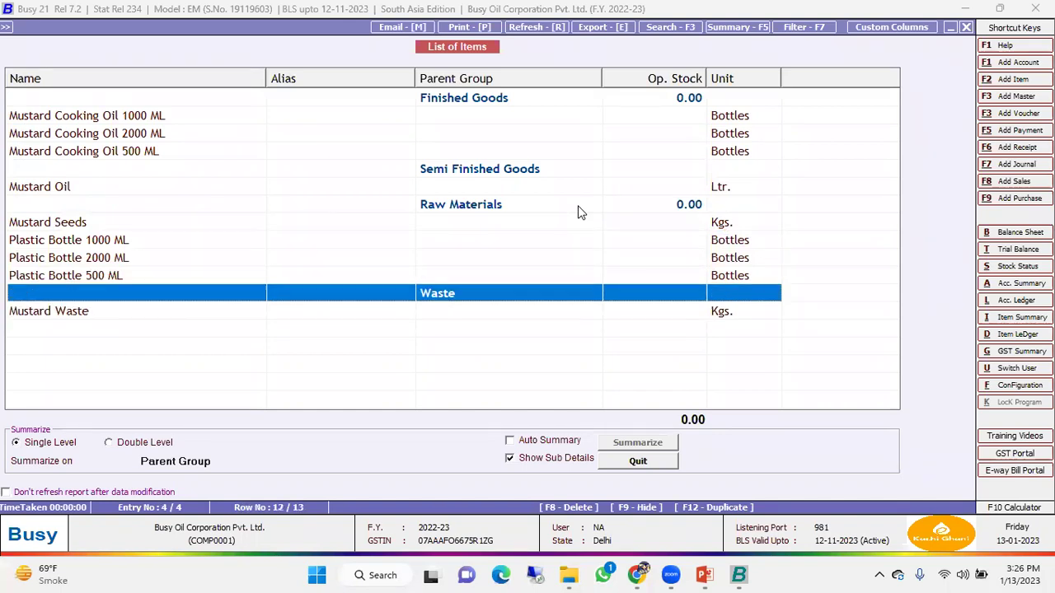
pyautogui.press('Up')
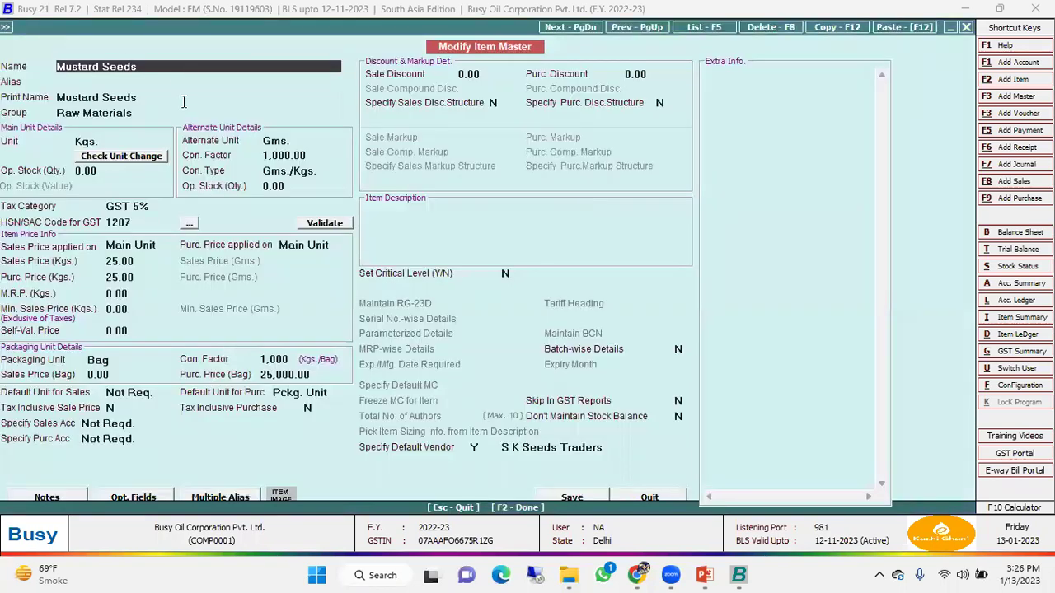
# Examine the group, main and alternate units, conversion factor, tax category and HSN code of Mustard Seeds
pyautogui.moveTo(159, 66); pyautogui.dragTo(60, 114)
pyautogui.click(59, 113)
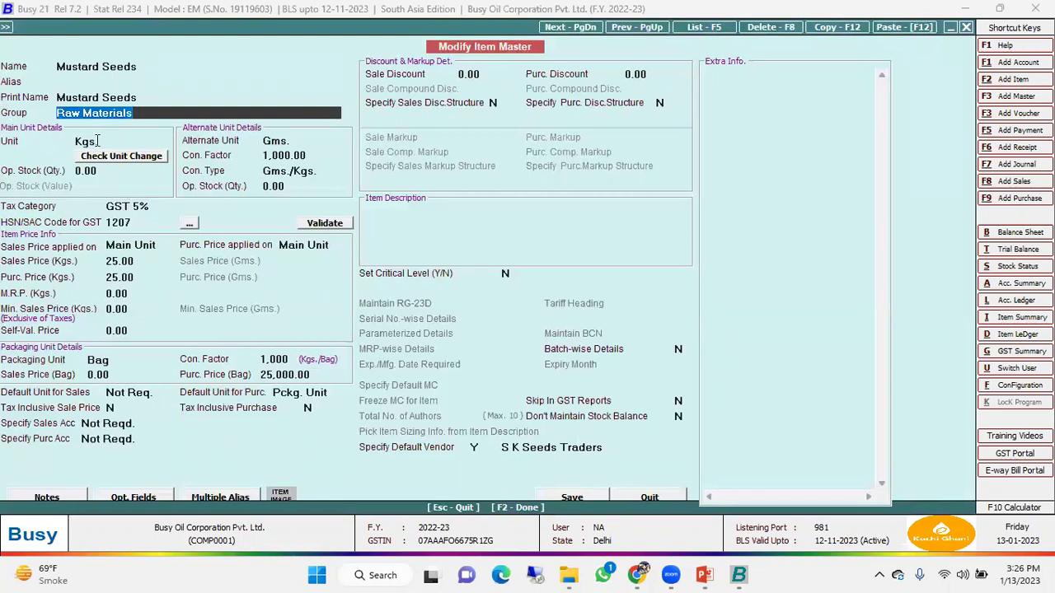
pyautogui.press('Return')
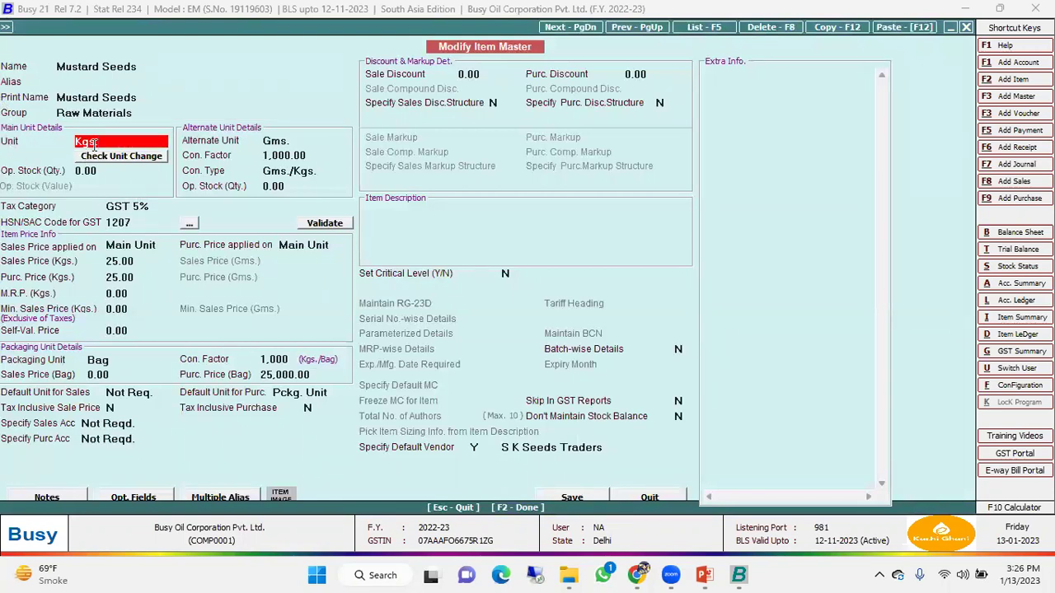
pyautogui.click(276, 139)
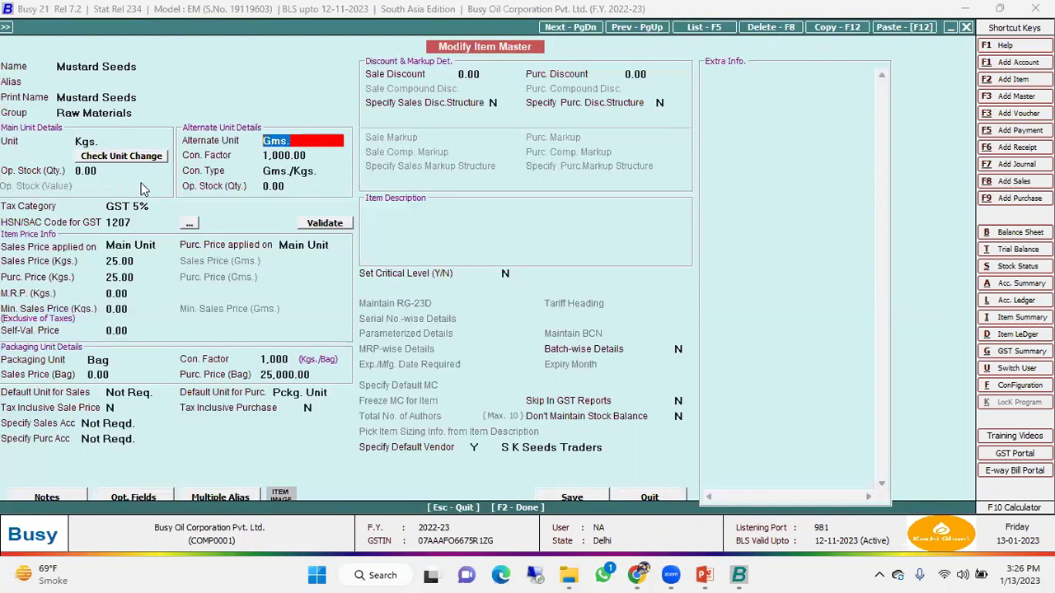
pyautogui.click(278, 157)
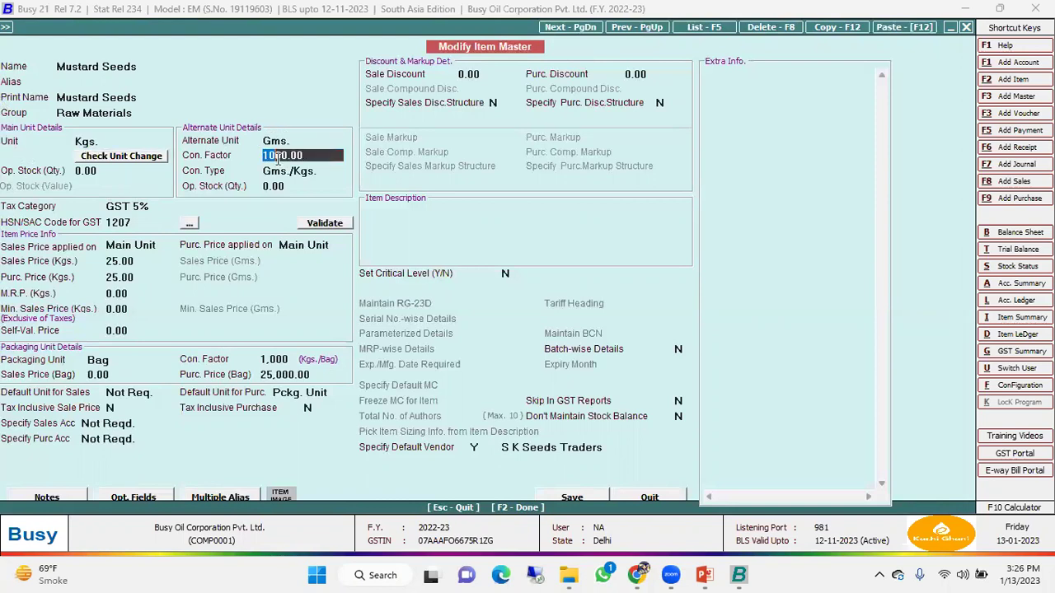
pyautogui.click(128, 213)
pyautogui.click(128, 207)
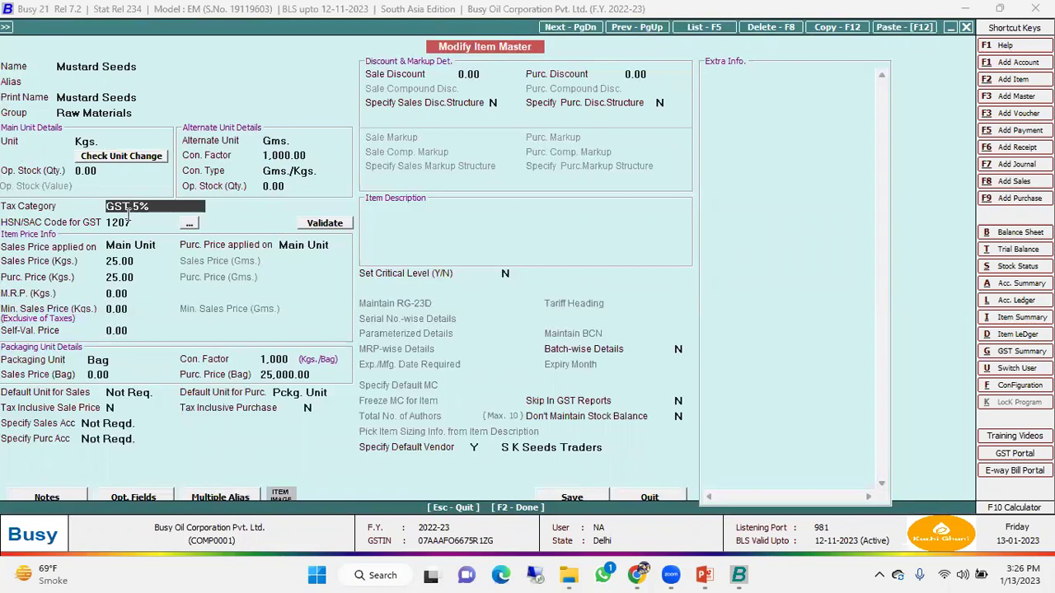
pyautogui.press('Return')
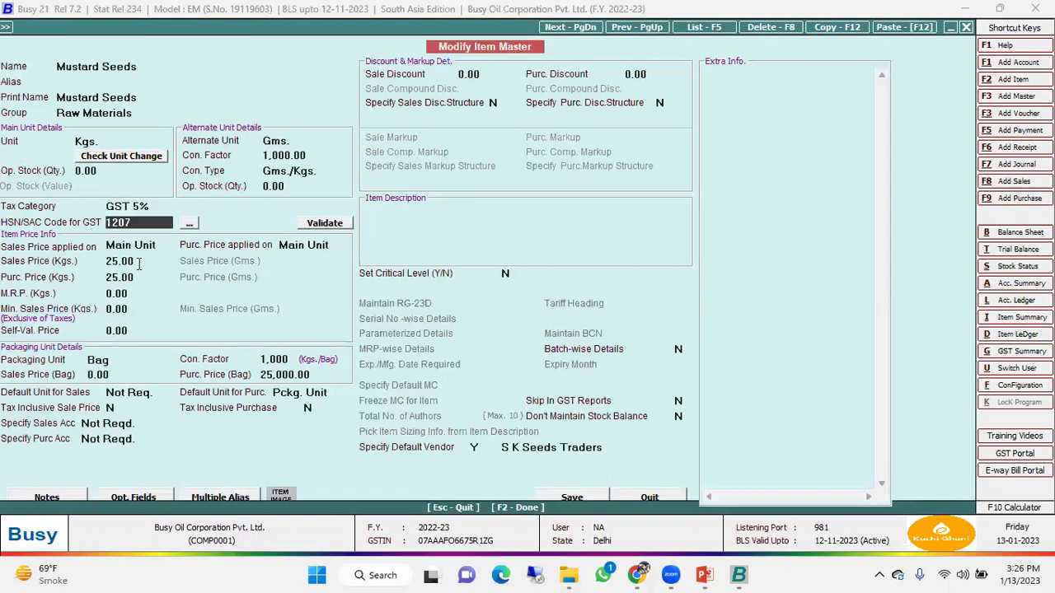
# Check the sales price, purchase price and packaging unit of Mustard Seeds, and close the item master without saving
pyautogui.click(113, 262)
pyautogui.click(136, 278)
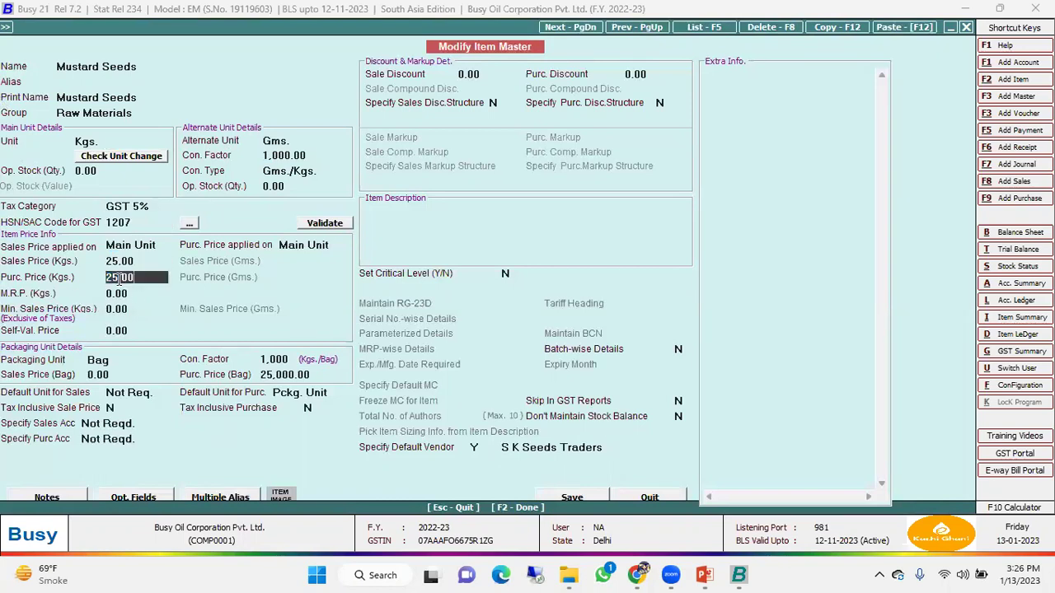
pyautogui.click(113, 360)
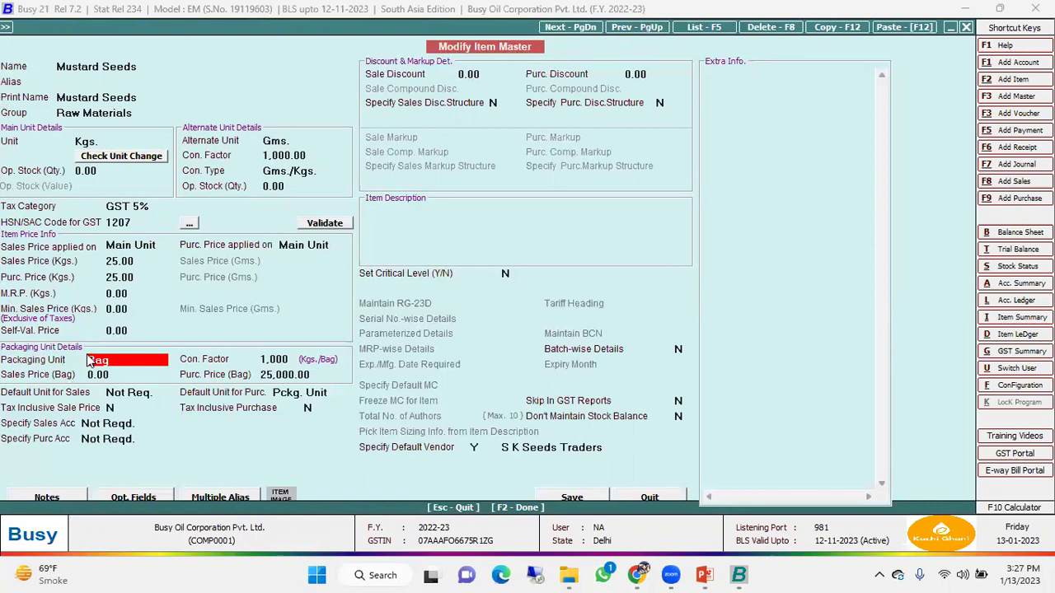
pyautogui.doubleClick(132, 370)
pyautogui.click(120, 363)
pyautogui.click(581, 496)
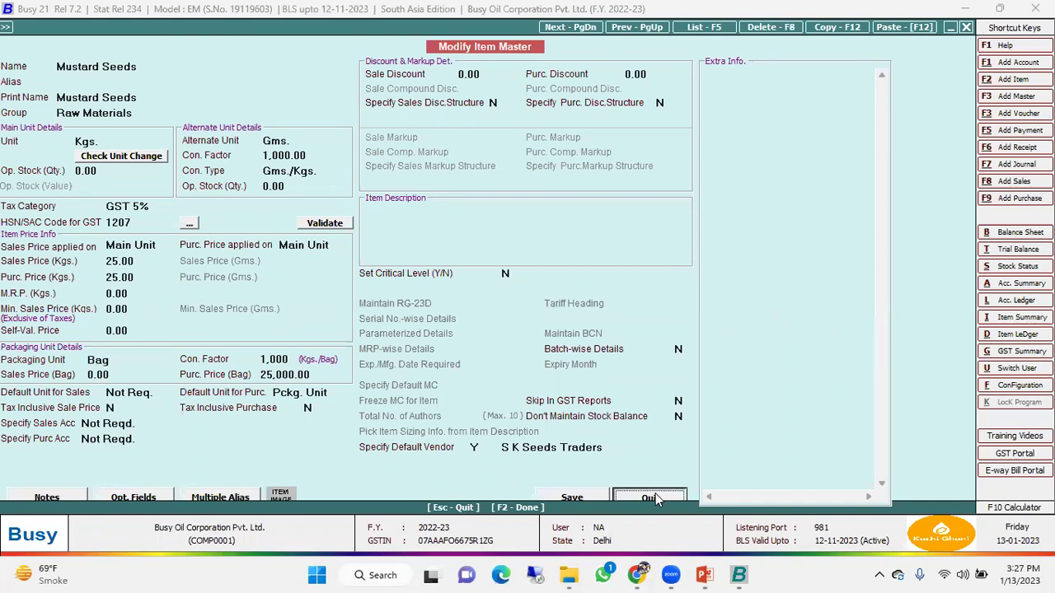
# Open the item master of Plastic Bottle 1000 ML, review its name, main unit, alternate unit and packaging unit, and close it without saving
pyautogui.press('Down')
pyautogui.press('Return')
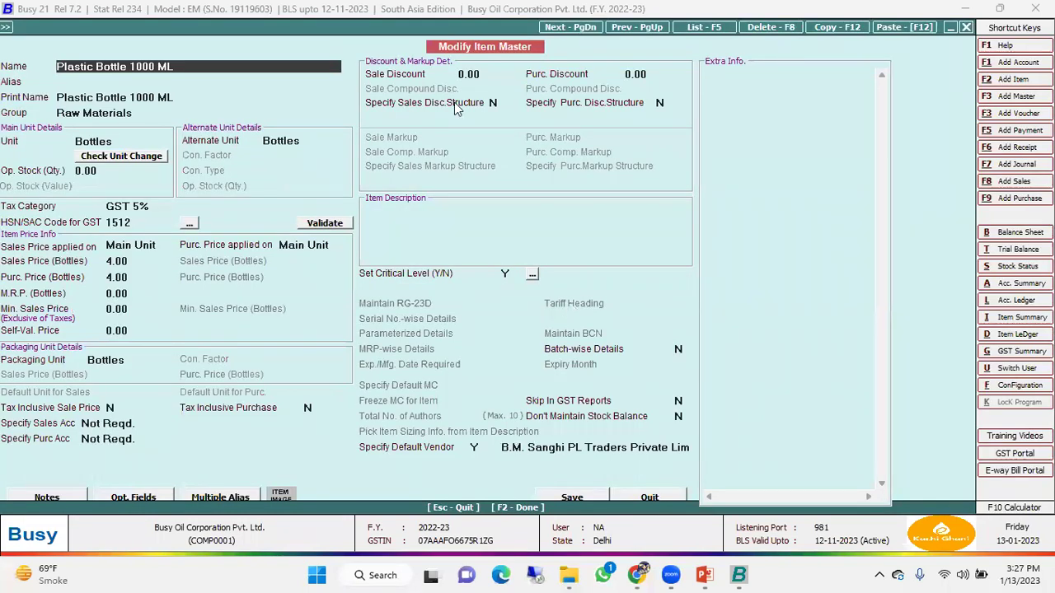
pyautogui.click(151, 67)
pyautogui.click(120, 142)
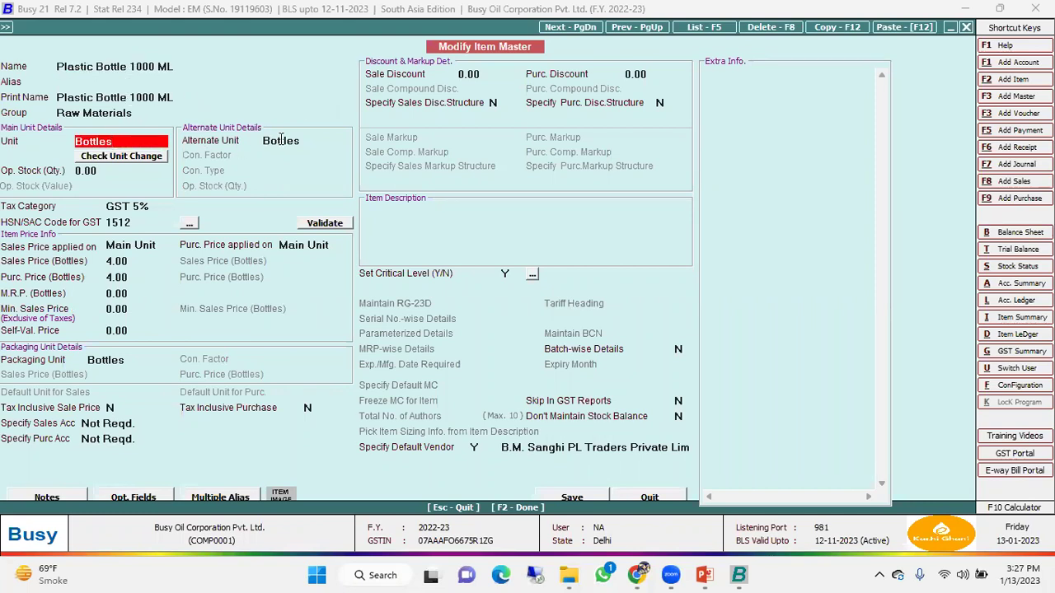
pyautogui.press('Return')
pyautogui.press('Return')
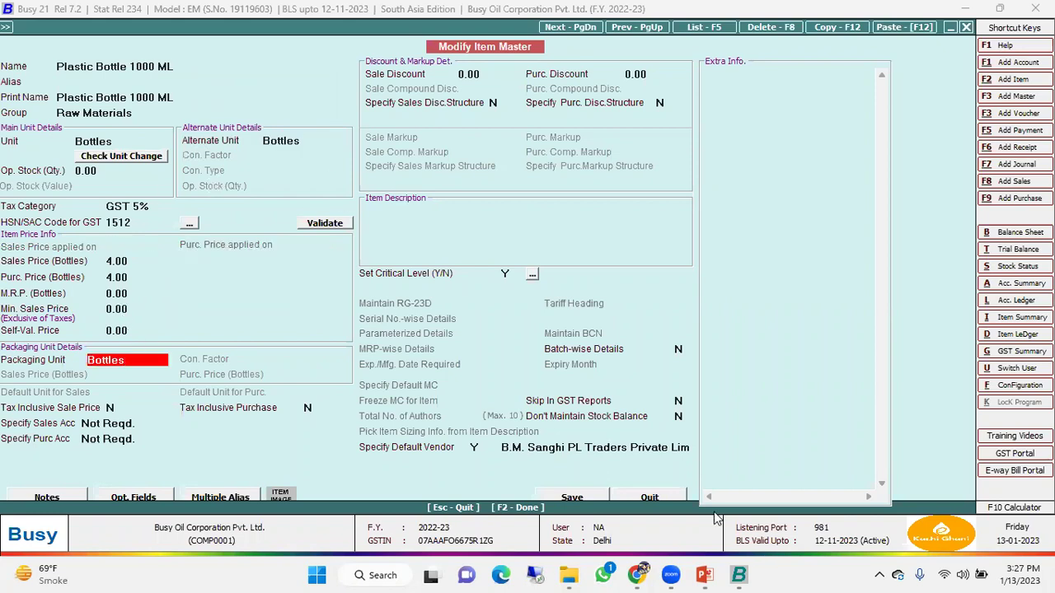
pyautogui.click(660, 498)
# Open the item master of Plastic Bottle 2000 ML, review its print name, and close it without saving
pyautogui.press('Down')
pyautogui.press('Return')
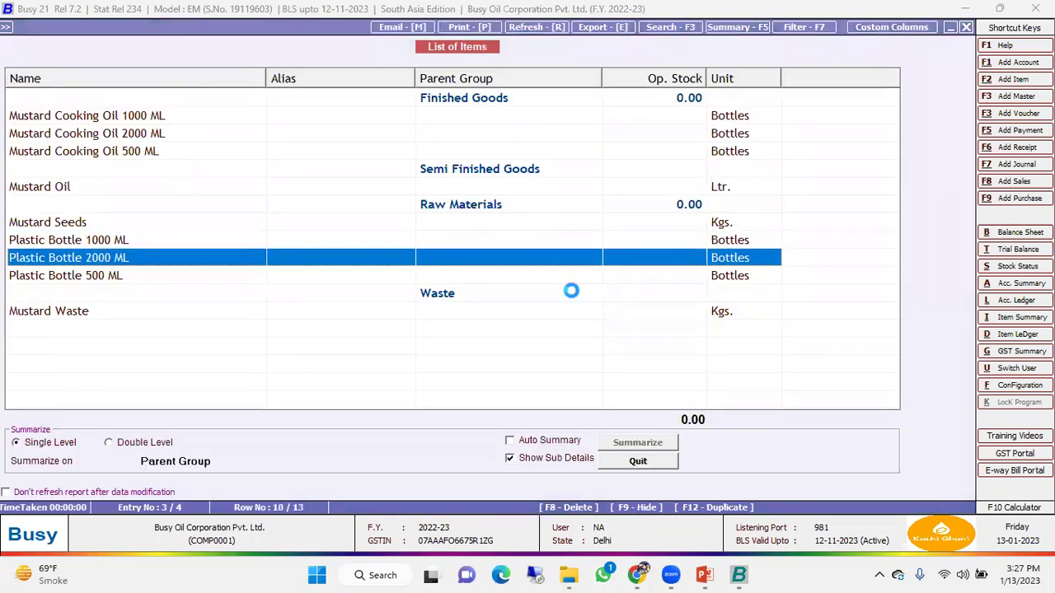
pyautogui.click(141, 99)
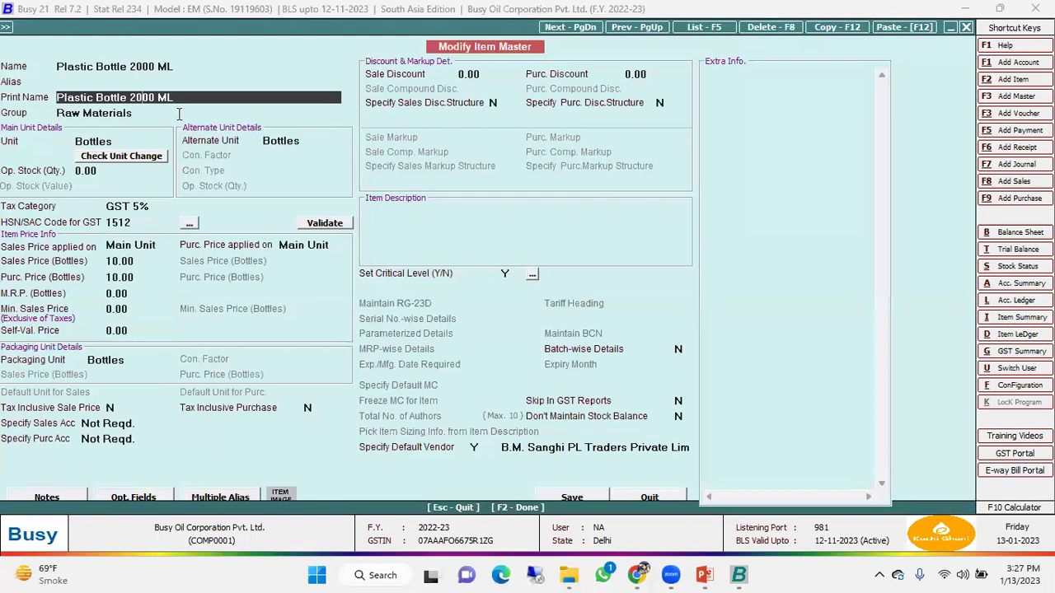
pyautogui.click(668, 496)
# Open the item master of Plastic Bottle 500 ML for review and close it without saving
pyautogui.press('Down')
pyautogui.press('Return')
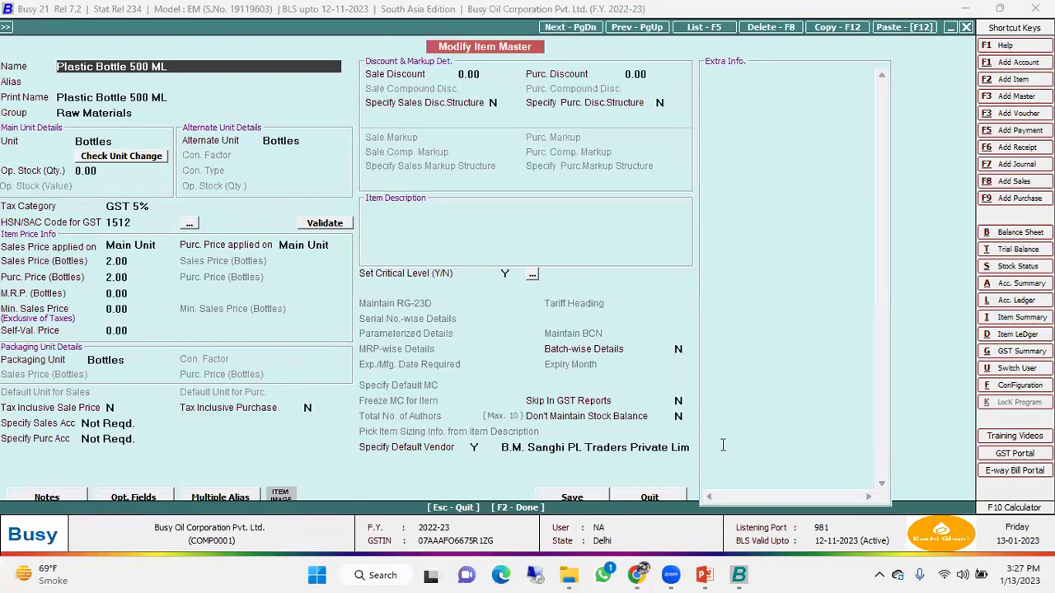
pyautogui.click(671, 496)
# Highlight the Raw Materials items from Mustard Seeds through Plastic Bottle 500 ML in the item list
pyautogui.press('Up')
pyautogui.press('Up')
pyautogui.press('Up')
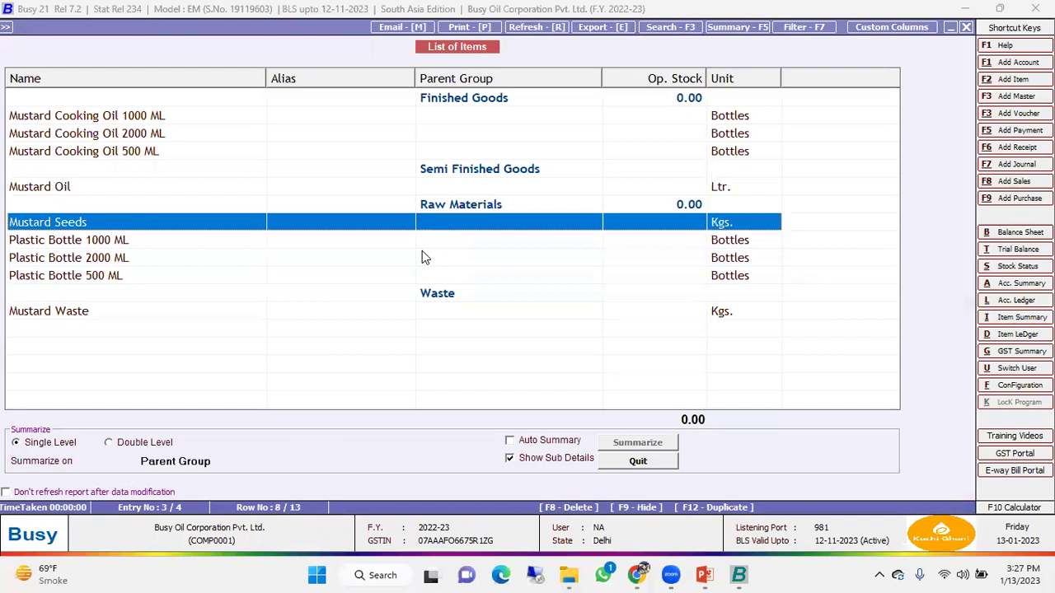
pyautogui.hotkey('shift', 'Down')
pyautogui.hotkey('shift', 'Down')
pyautogui.hotkey('shift', 'Down')
pyautogui.press('Down')
# Open the item master of Mustard Oil from the Semi Finished Goods group
pyautogui.press('Up')
pyautogui.press('Up')
pyautogui.press('Up')
pyautogui.press('Up')
pyautogui.press('Up')
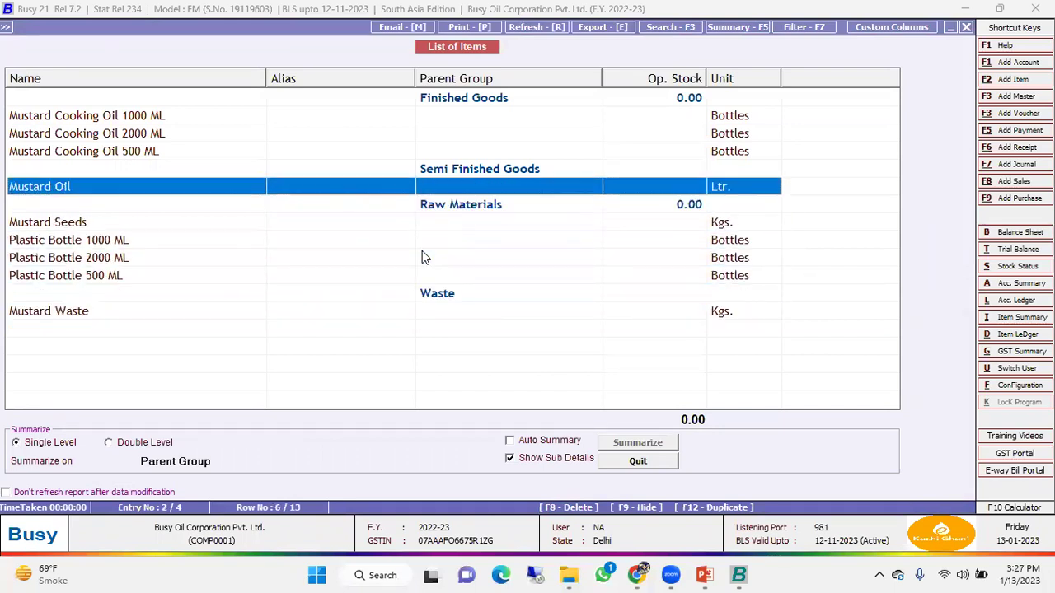
pyautogui.press('Return')
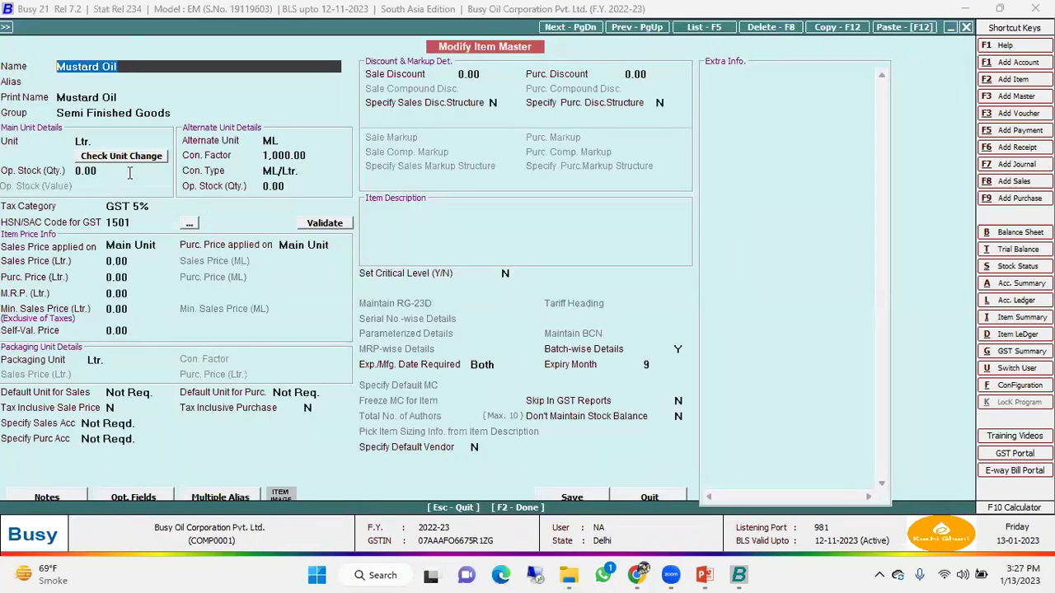
# Examine Mustard Oil's group, alias, main and alternate units, conversion factor, tax category, HSN code and packaging unit
pyautogui.click(112, 113)
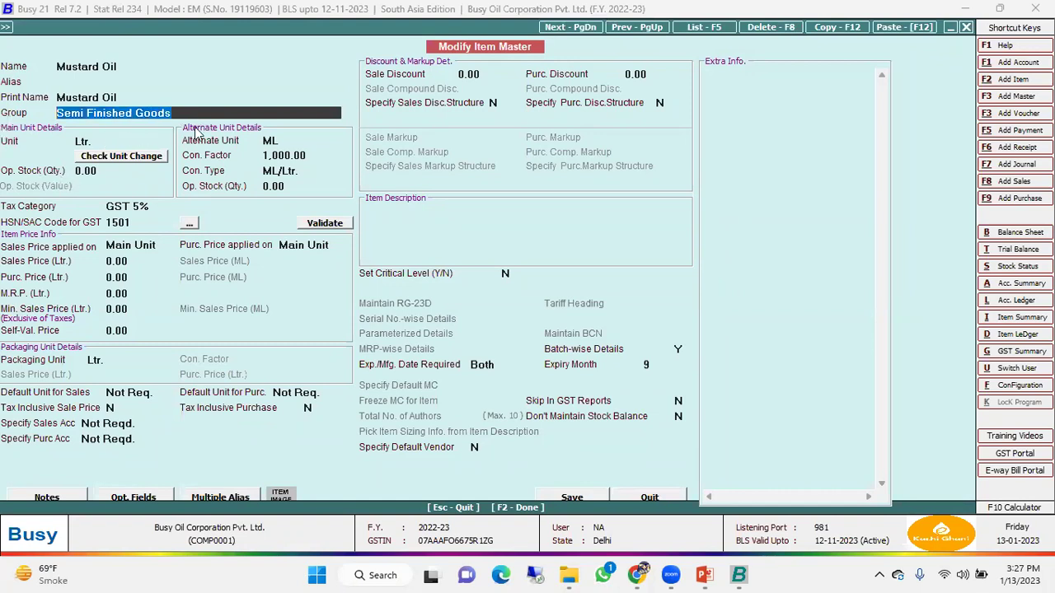
pyautogui.click(89, 81)
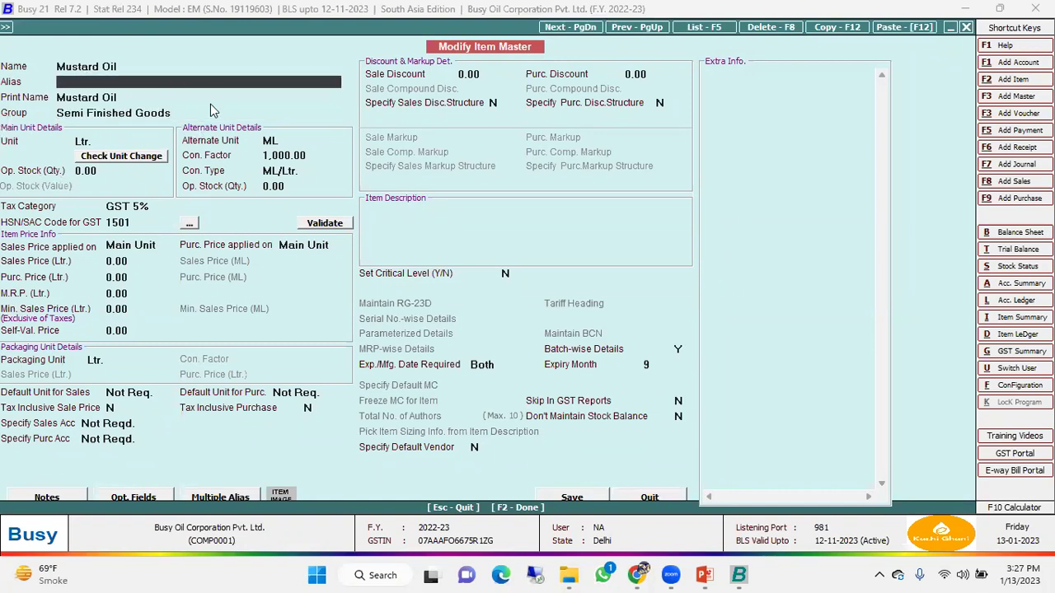
pyautogui.click(94, 142)
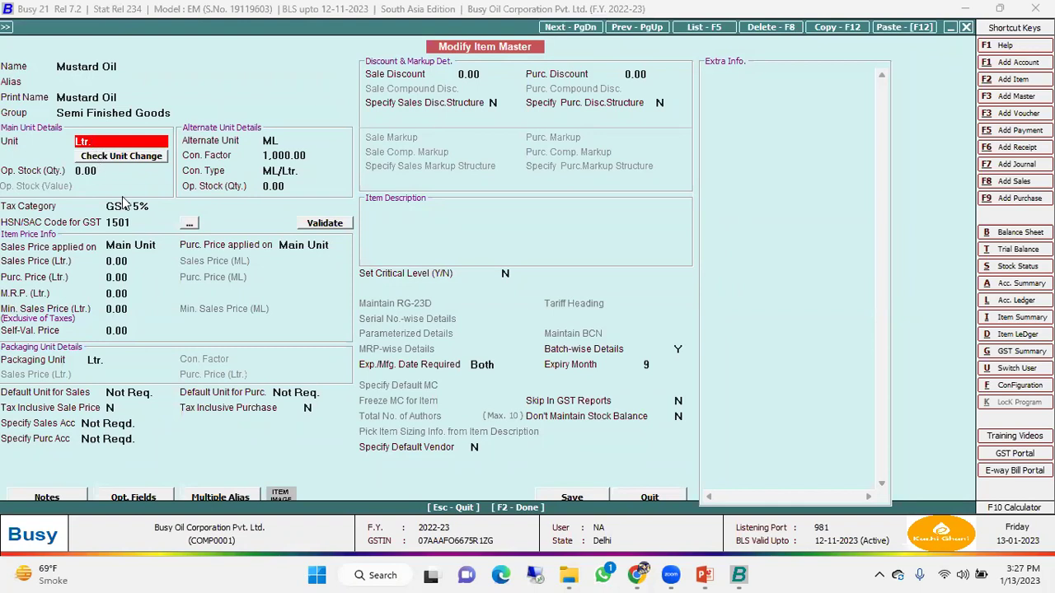
pyautogui.press('Return')
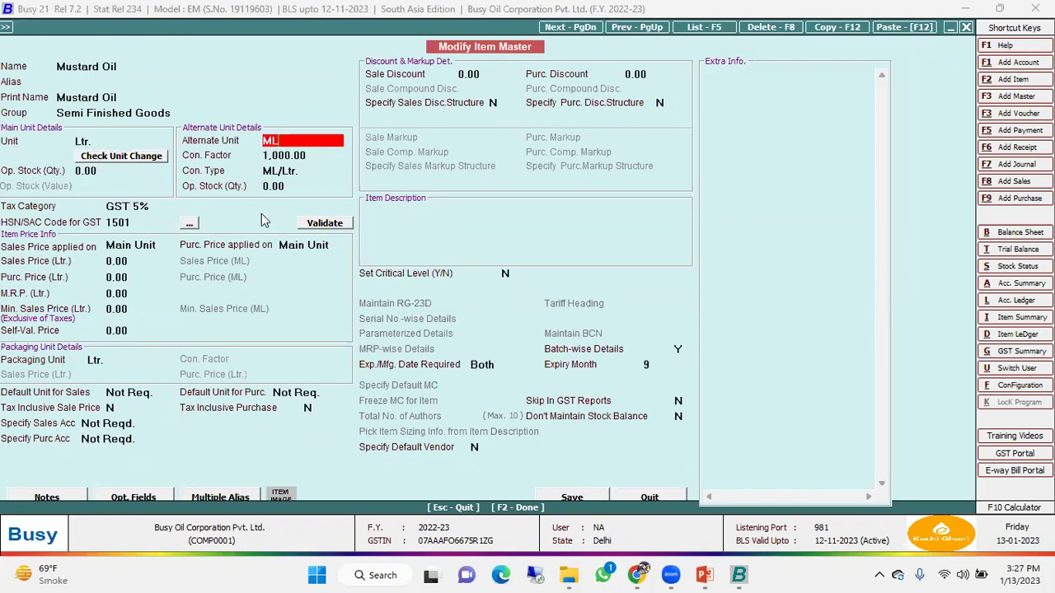
pyautogui.click(285, 155)
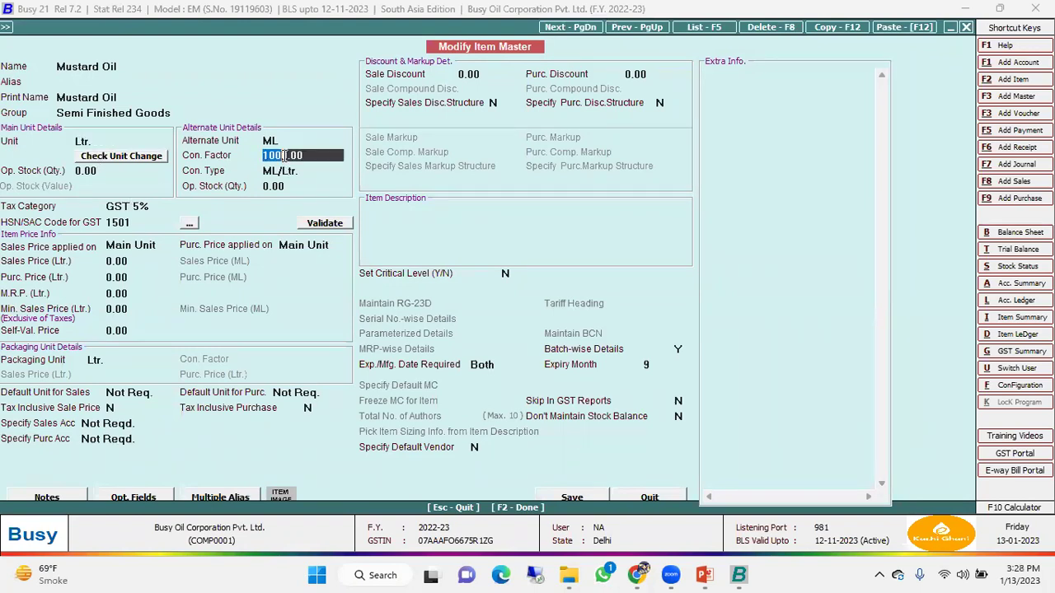
pyautogui.click(127, 204)
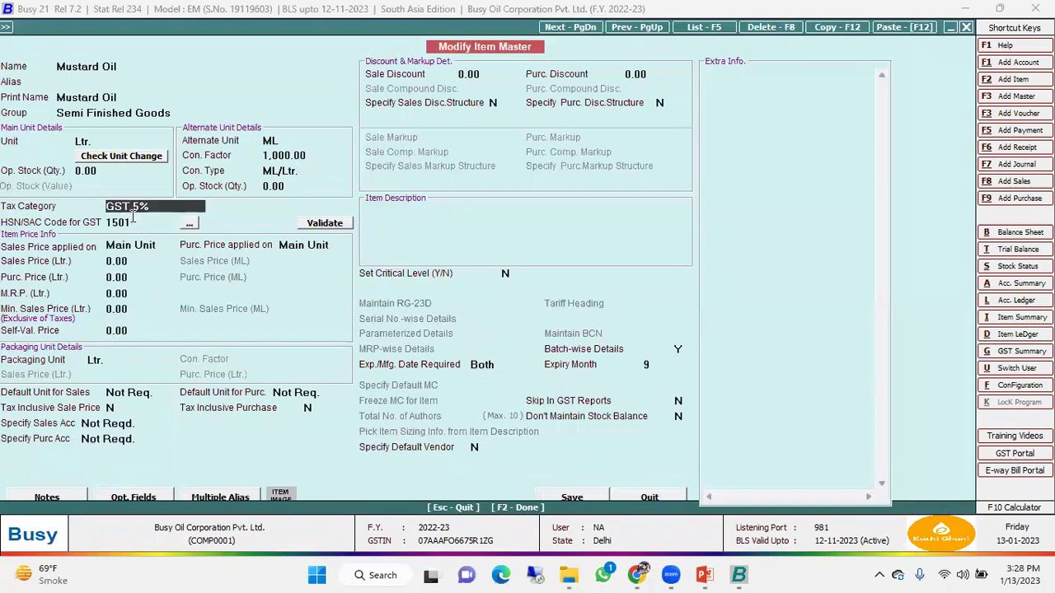
pyautogui.click(132, 219)
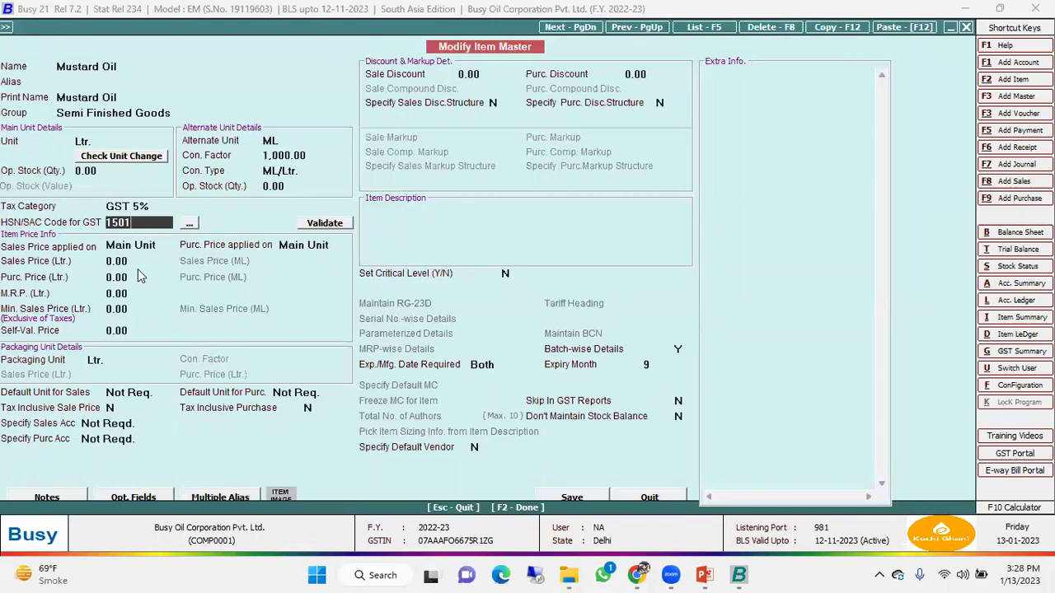
pyautogui.click(109, 359)
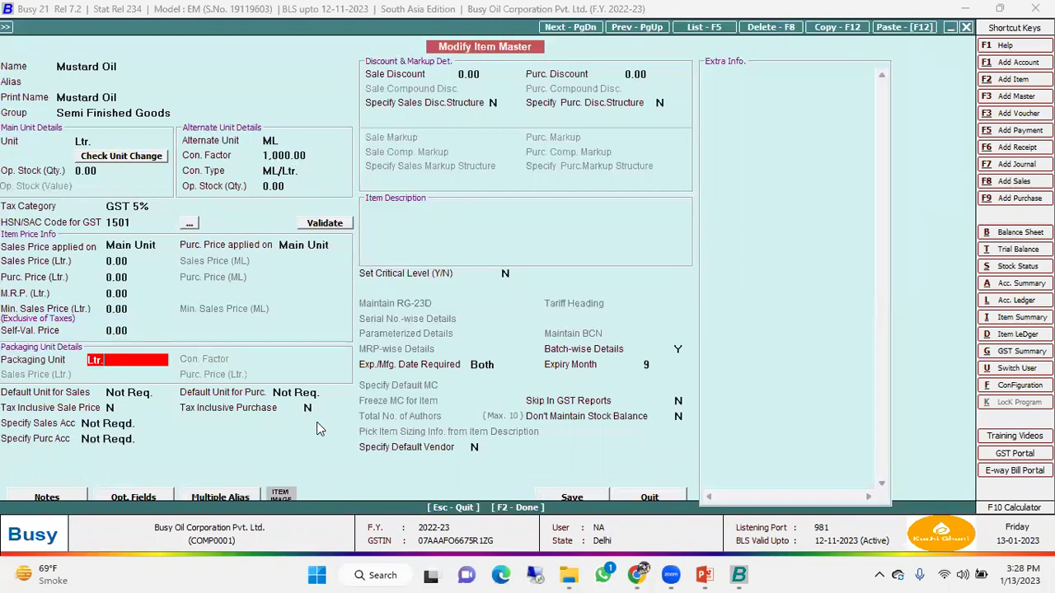
# Check Mustard Oil's batch-wise details, expiry and manufacturing date options and expiry month, and close the item master without saving
pyautogui.click(657, 368)
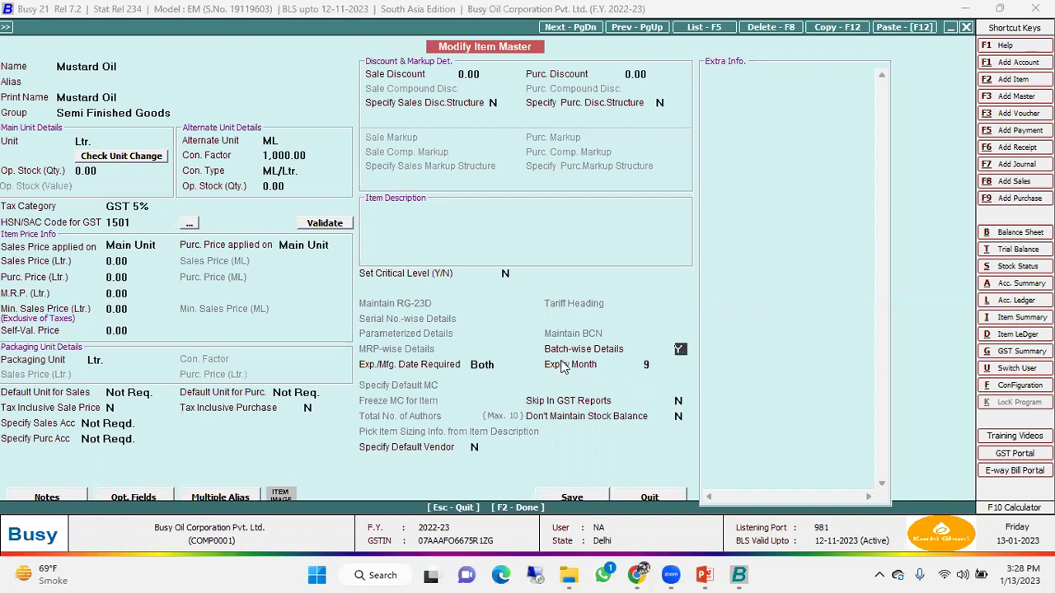
pyautogui.press('Return')
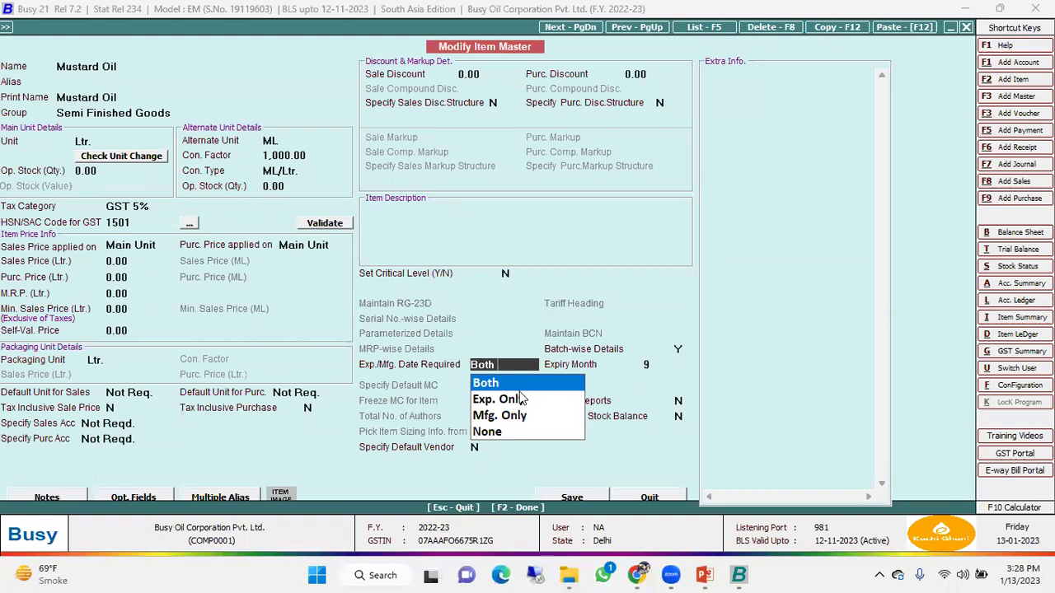
pyautogui.click(666, 364)
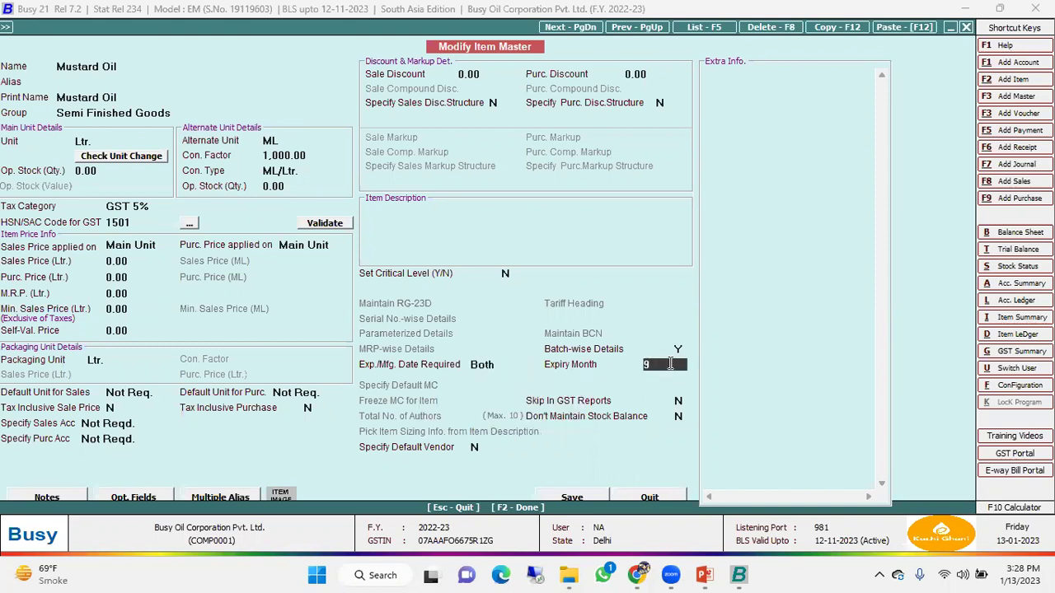
pyautogui.click(668, 492)
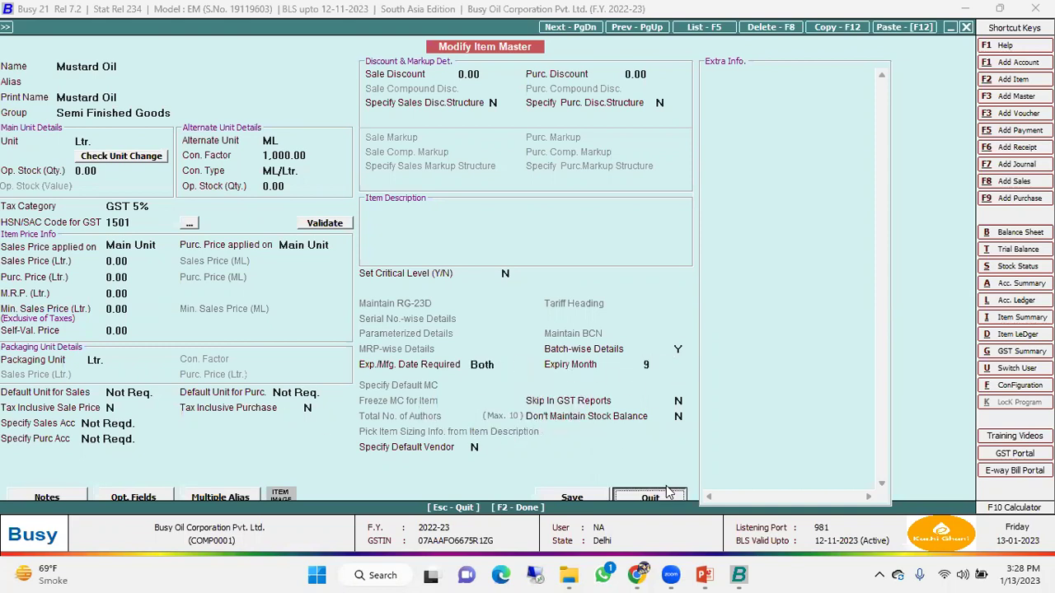
# Highlight the three Mustard Cooking Oil items under Finished Goods in the item list
pyautogui.scroll(5, 661, 280)
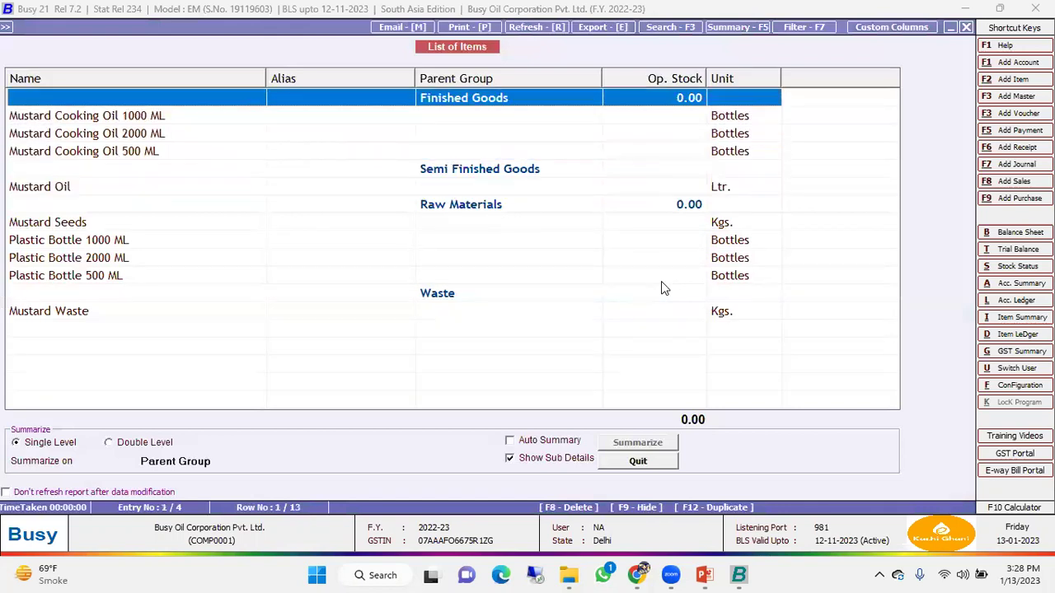
pyautogui.scroll(-1, 661, 282)
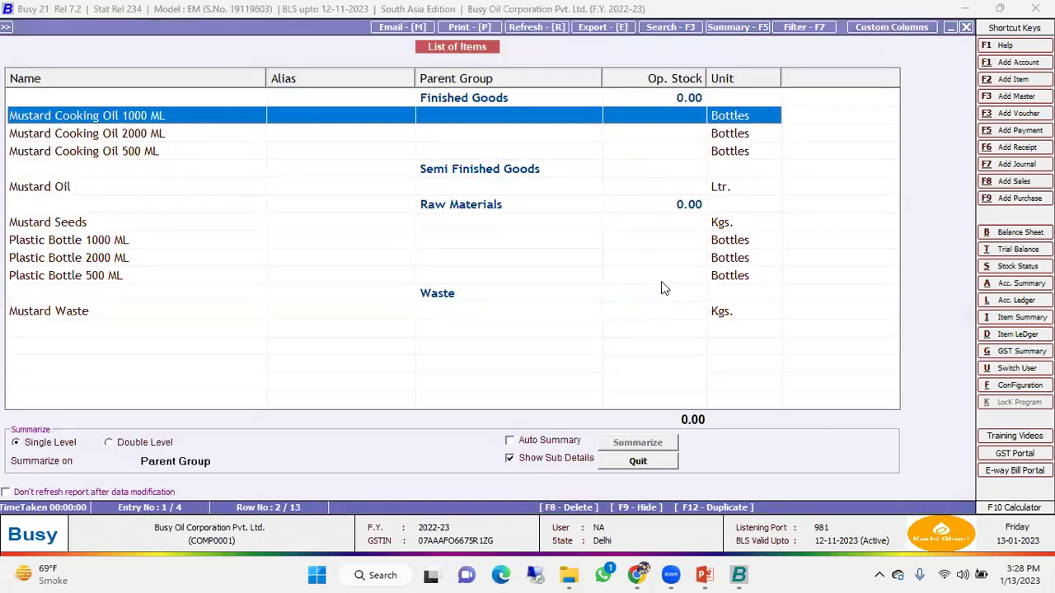
pyautogui.hotkey('shift', 'Down')
pyautogui.hotkey('shift', 'Down')
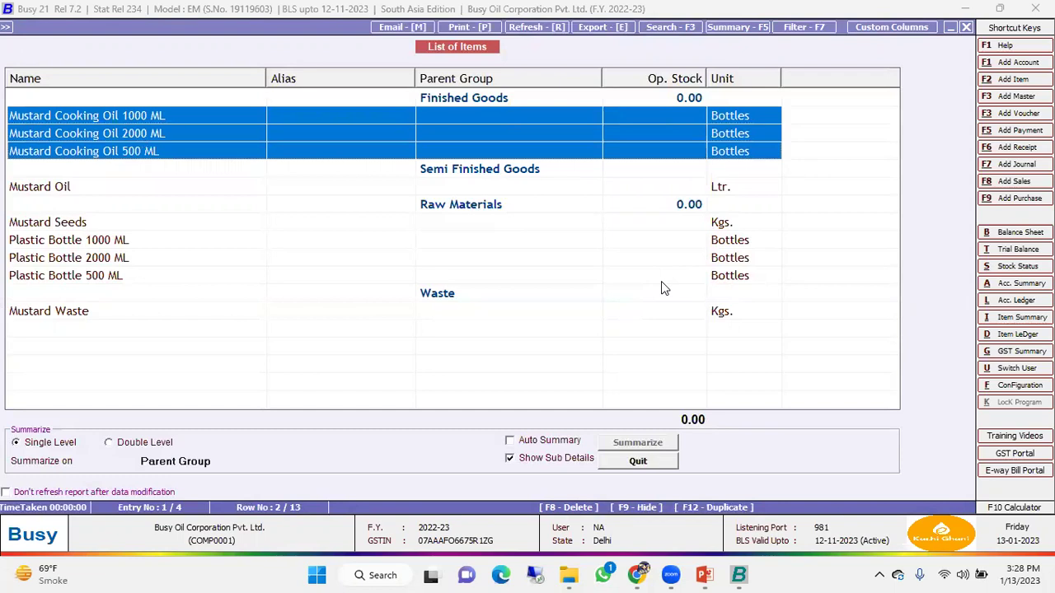
# Open the item master of Mustard Cooking Oil 1000 ML from the Finished Goods group
pyautogui.press('Up')
pyautogui.press('Up')
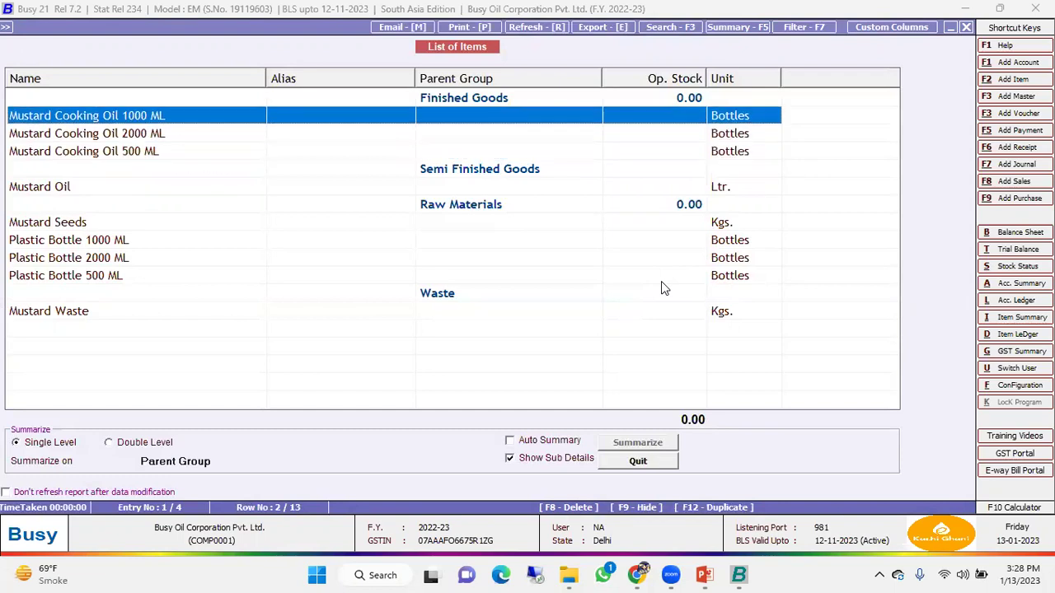
pyautogui.press('Return')
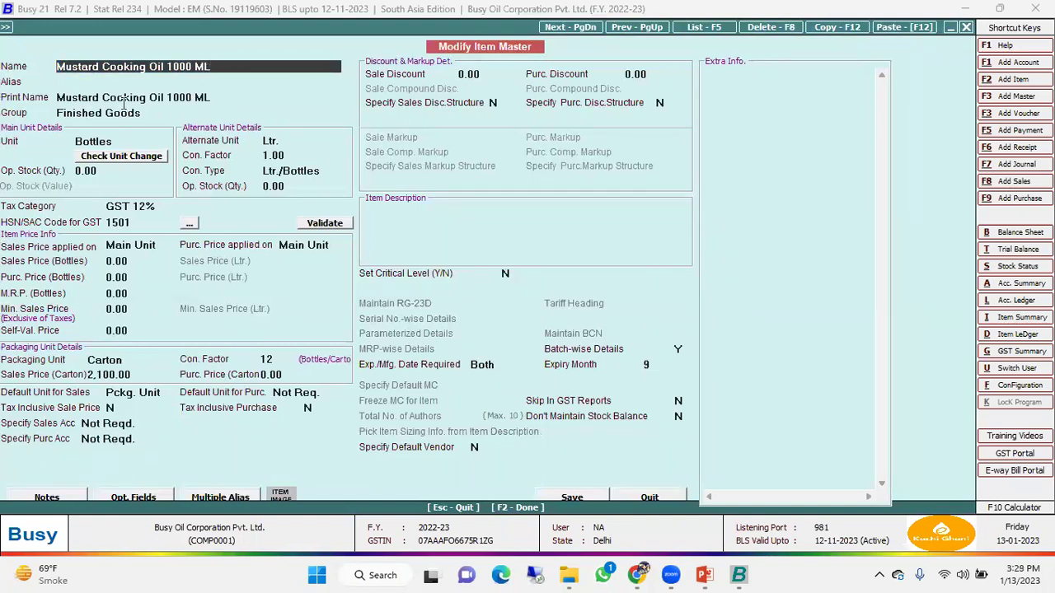
# Examine Mustard Cooking Oil 1000 ML's group, main and alternate units, conversion factor, HSN code, packaging unit and carton sales price
pyautogui.click(99, 111)
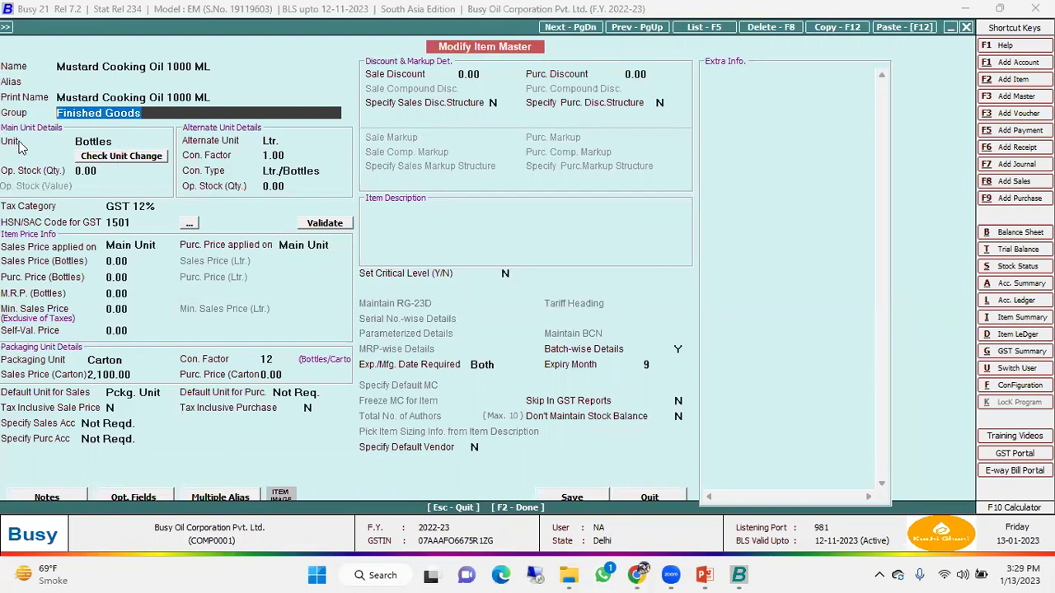
pyautogui.click(161, 139)
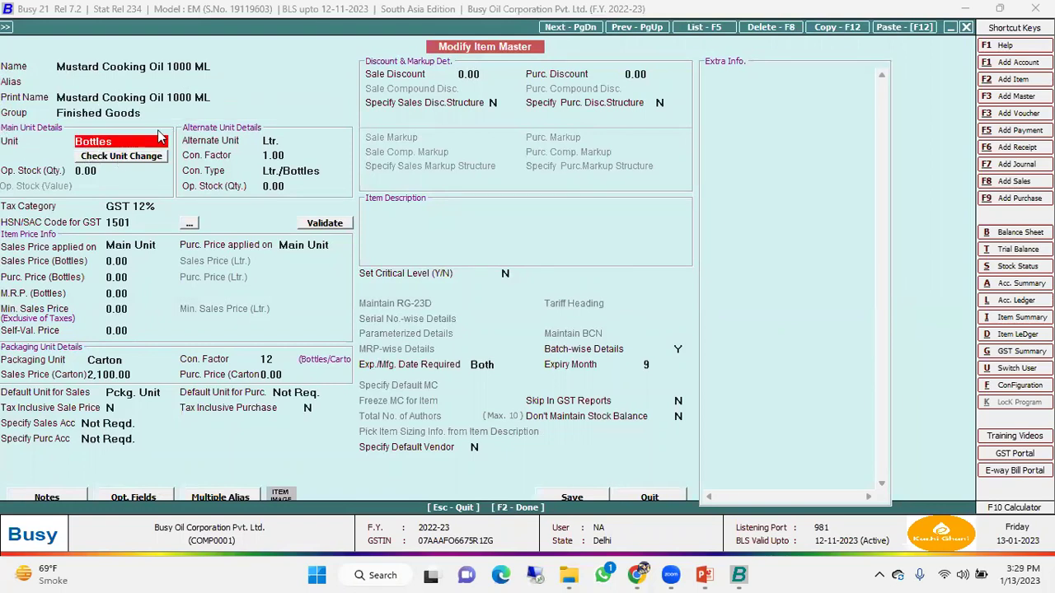
pyautogui.moveTo(131, 146); pyautogui.dragTo(5, 153)
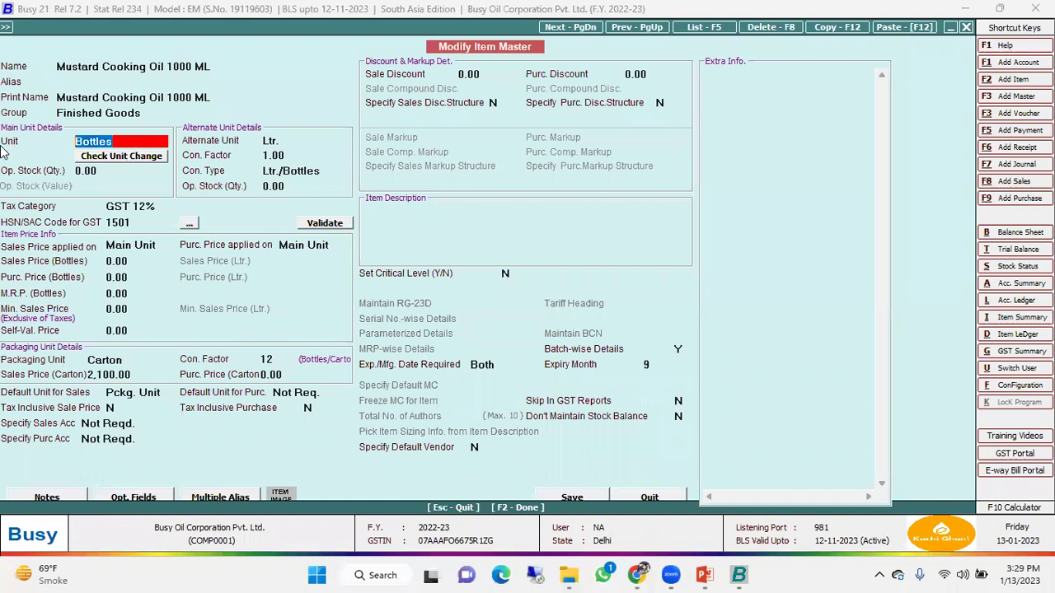
pyautogui.click(280, 140)
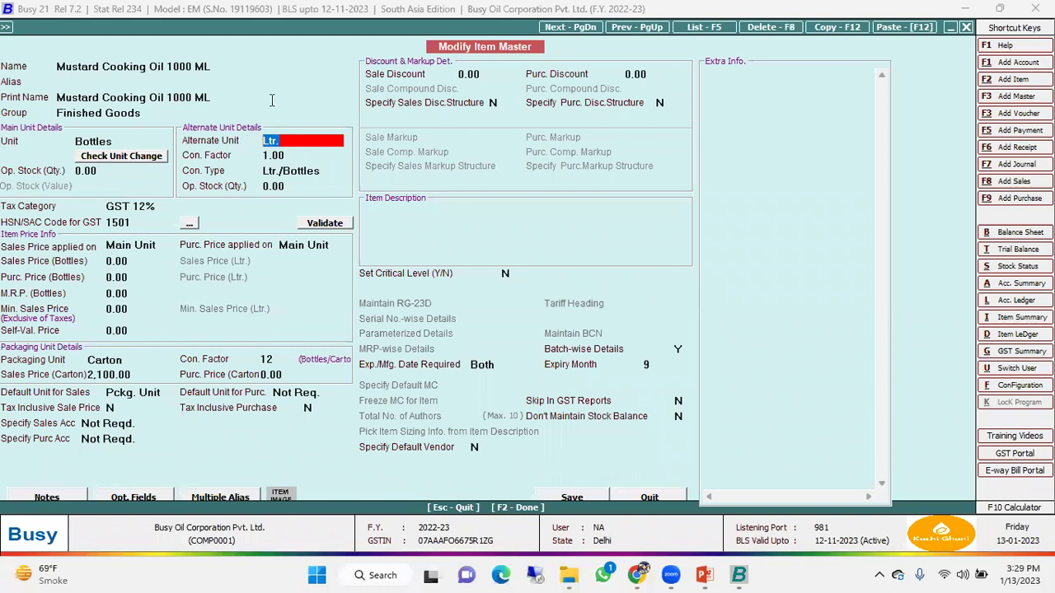
pyautogui.click(188, 68)
pyautogui.click(273, 157)
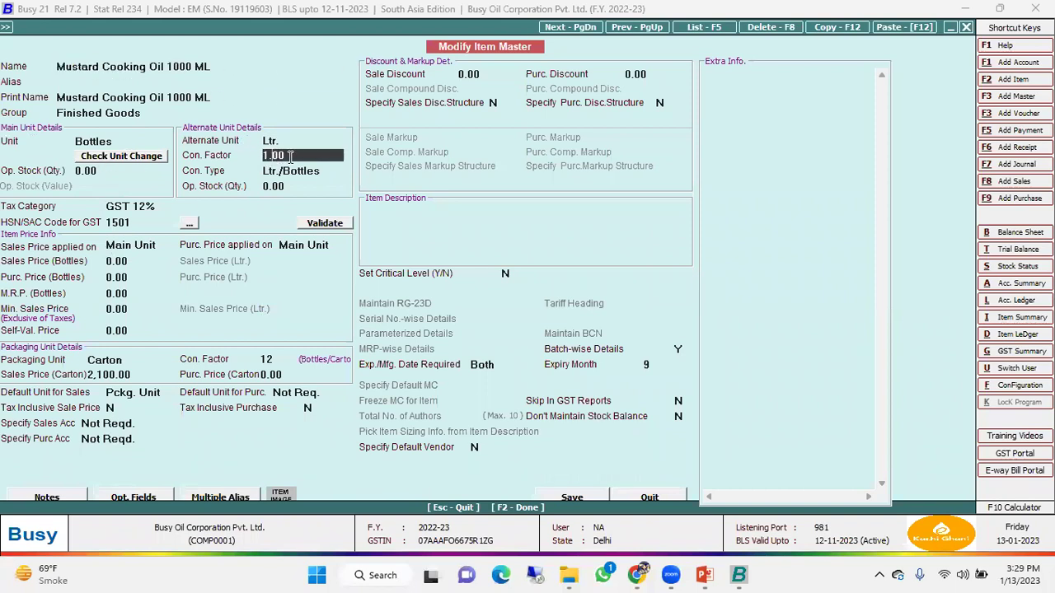
pyautogui.click(129, 224)
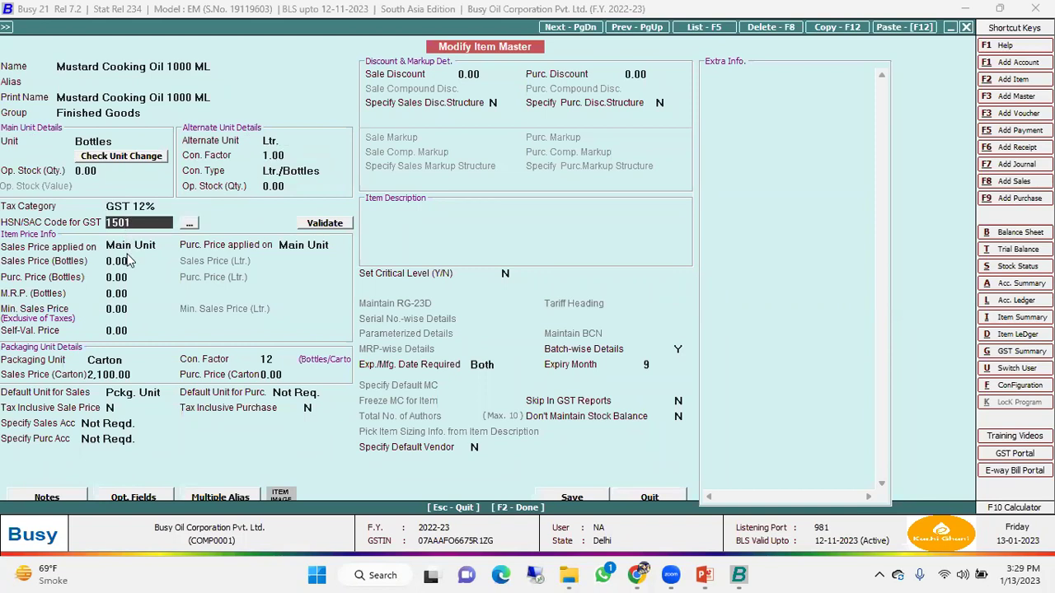
pyautogui.click(130, 360)
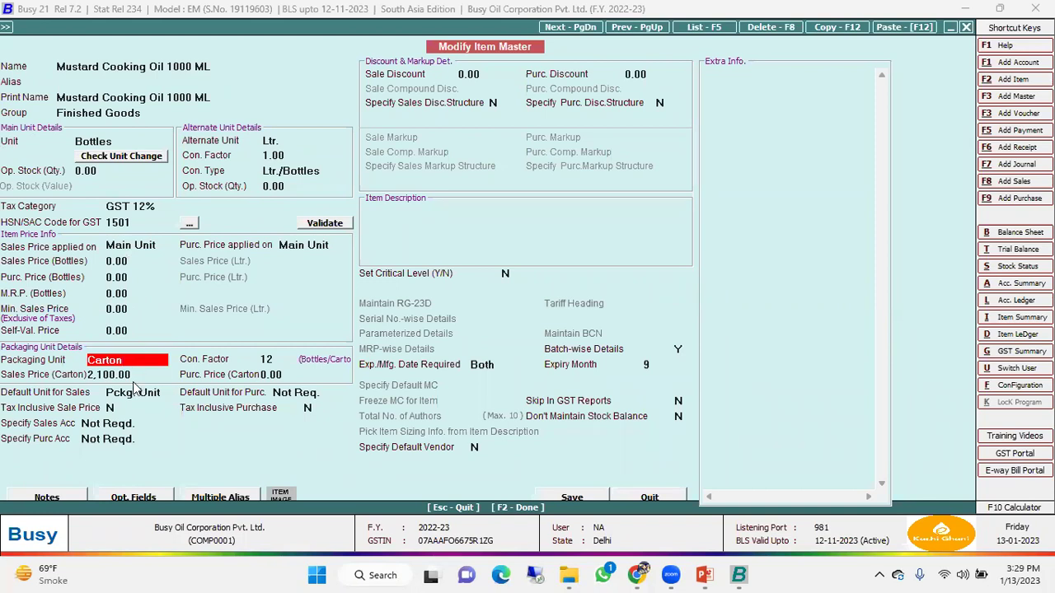
pyautogui.click(126, 375)
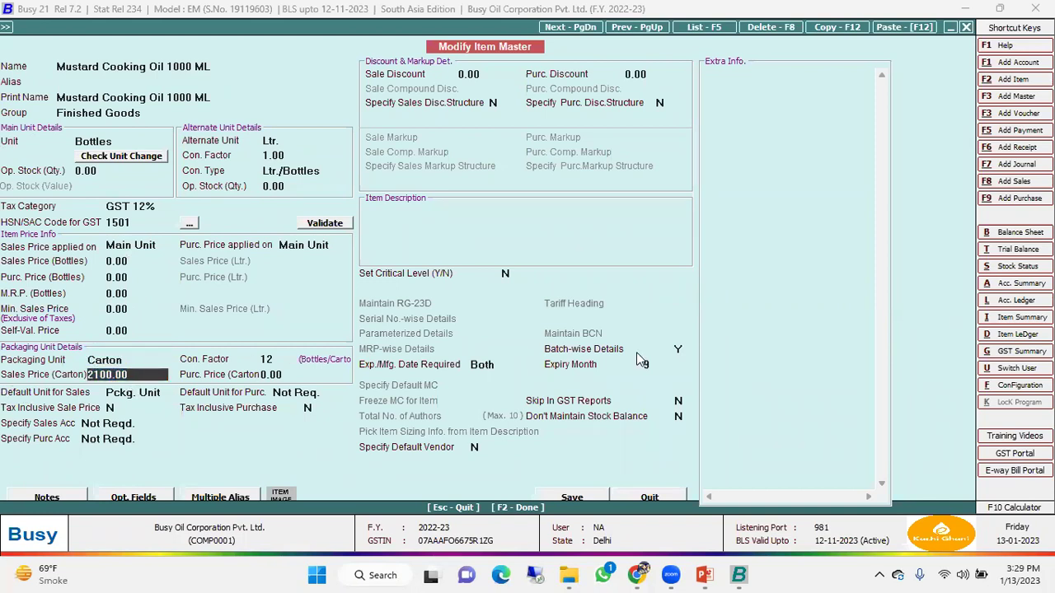
# Check Mustard Cooking Oil 1000 ML's batch-wise details, expiry and manufacturing date requirement and expiry month, and close its master without saving
pyautogui.click(678, 350)
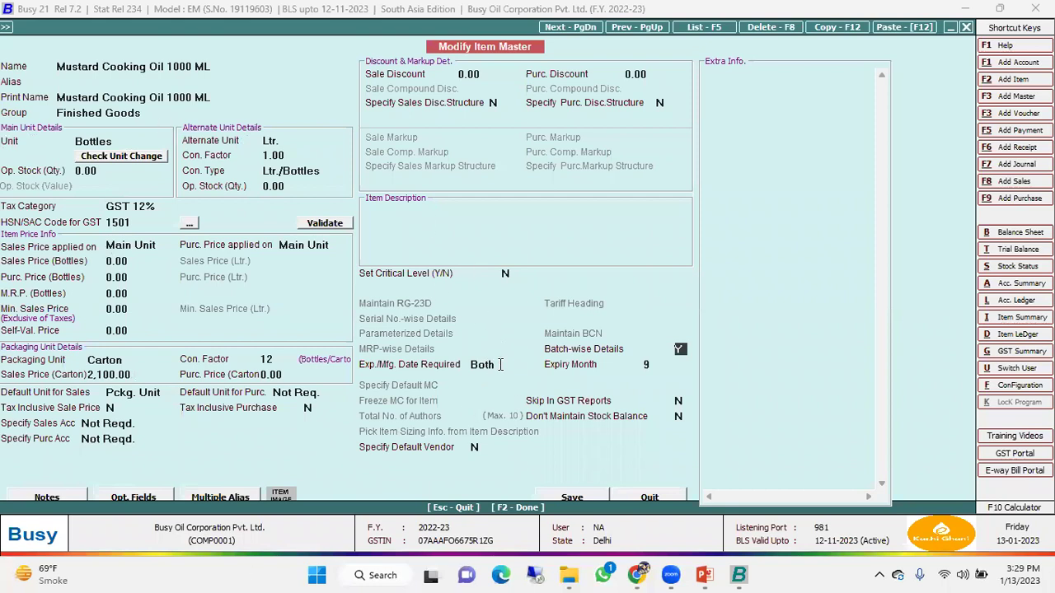
pyautogui.press('Return')
pyautogui.press('Return')
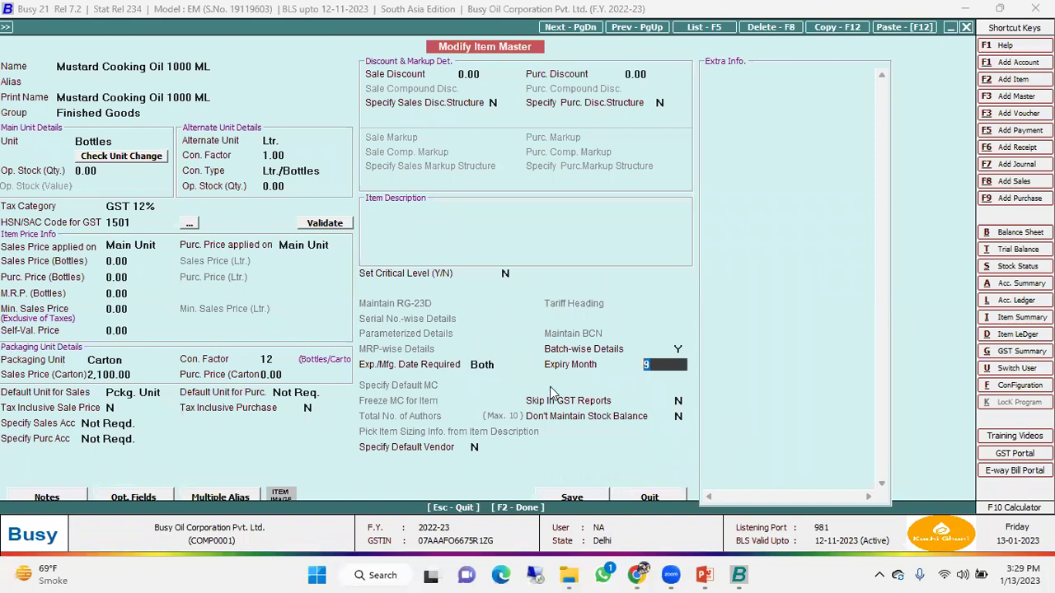
pyautogui.click(652, 496)
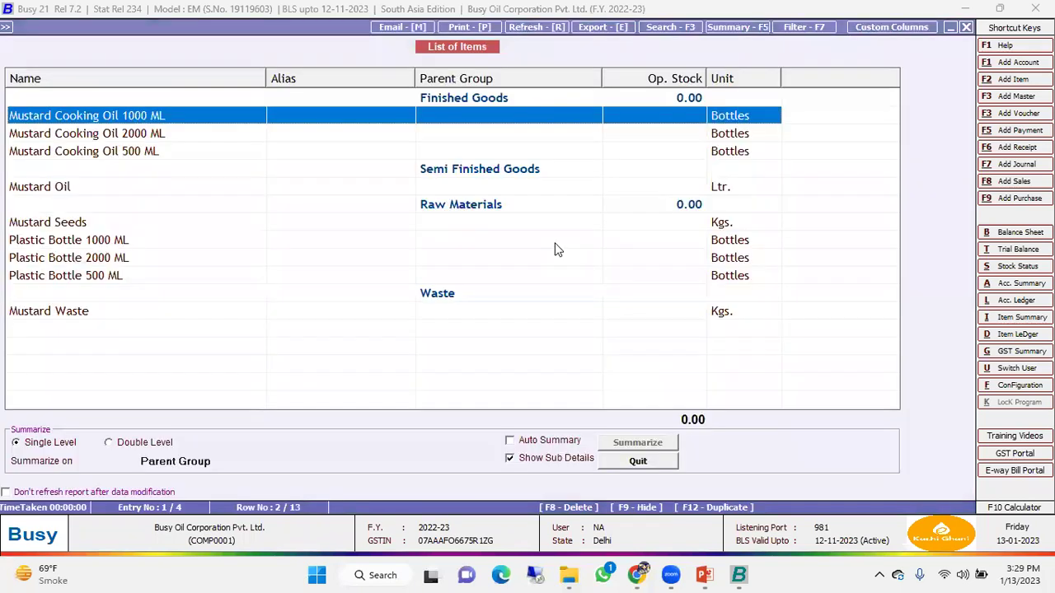
# Open Mustard Cooking Oil 2000 ML's item master, check its units, conversion factor, packaging unit and batch-wise setting, and close it without saving
pyautogui.press('Return')
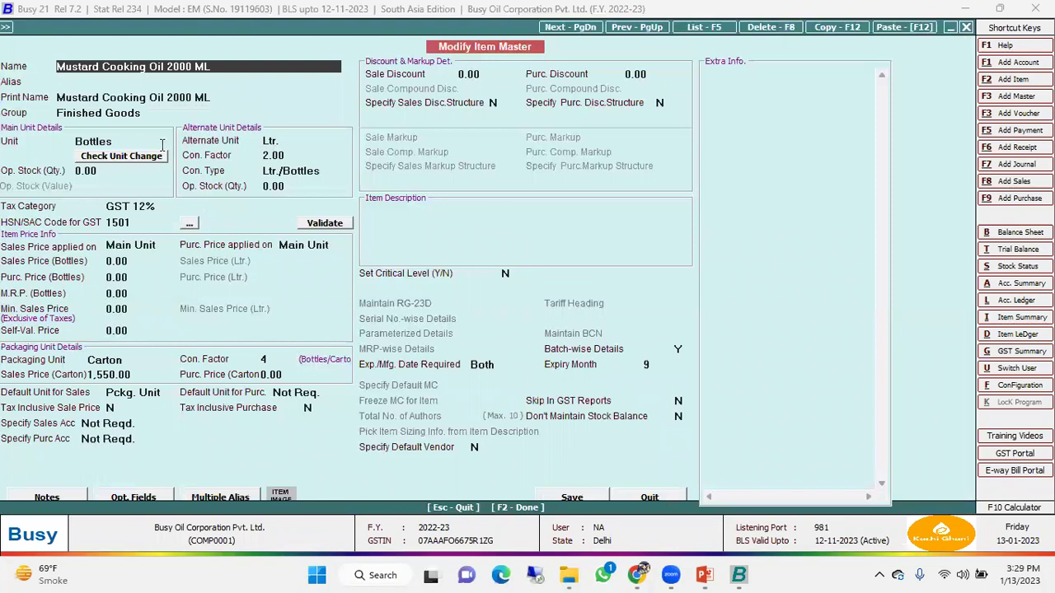
pyautogui.click(130, 145)
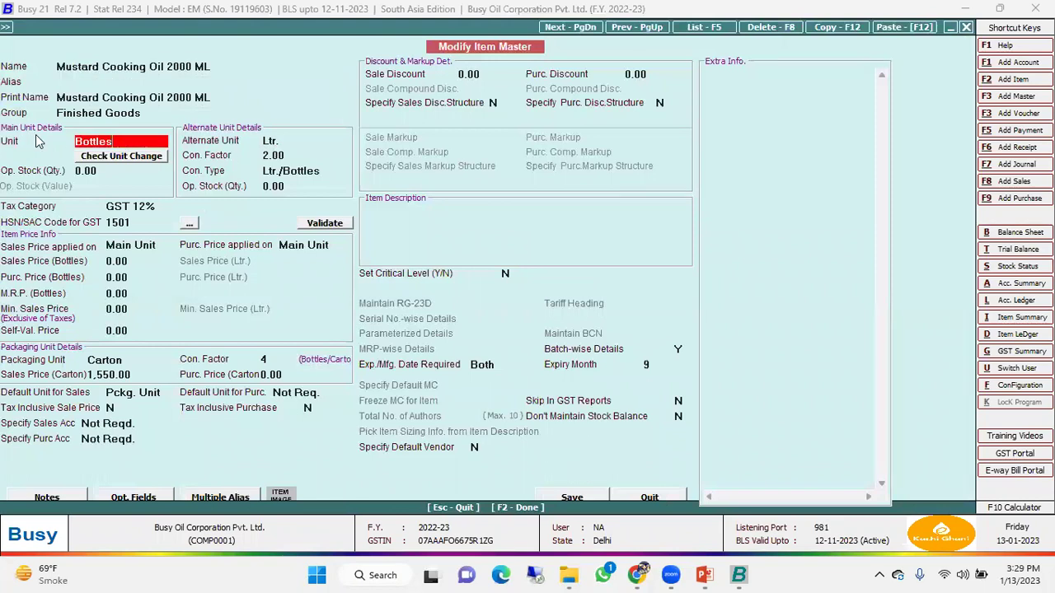
pyautogui.click(269, 140)
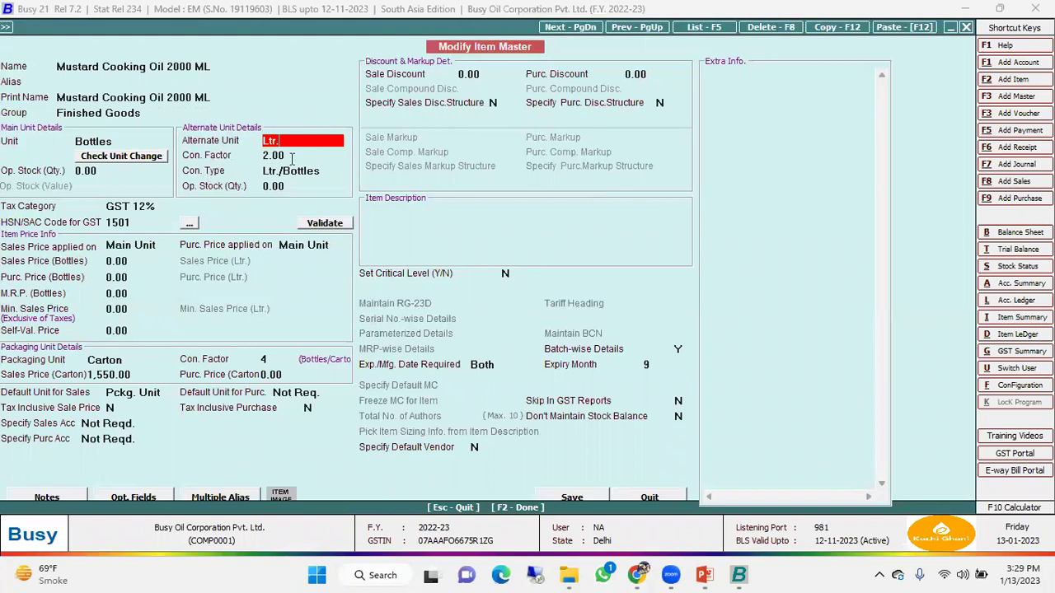
pyautogui.click(203, 157)
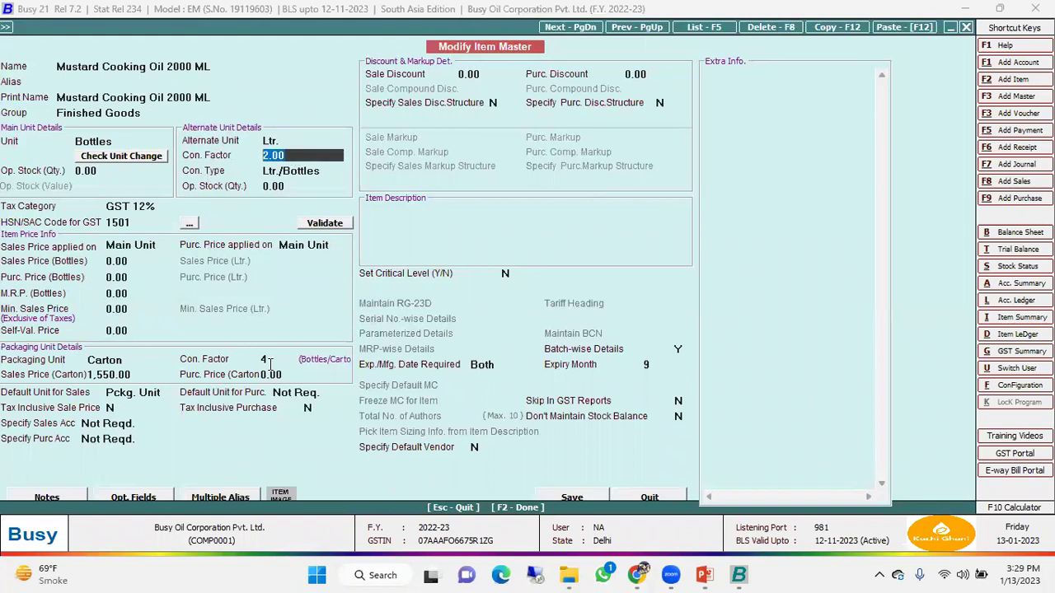
pyautogui.click(146, 361)
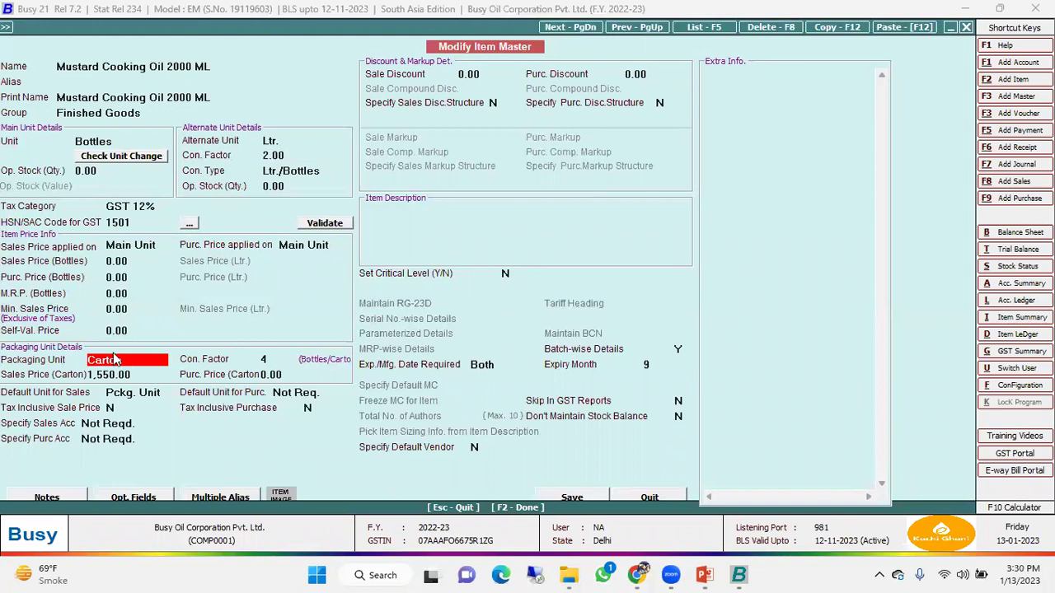
pyautogui.click(678, 349)
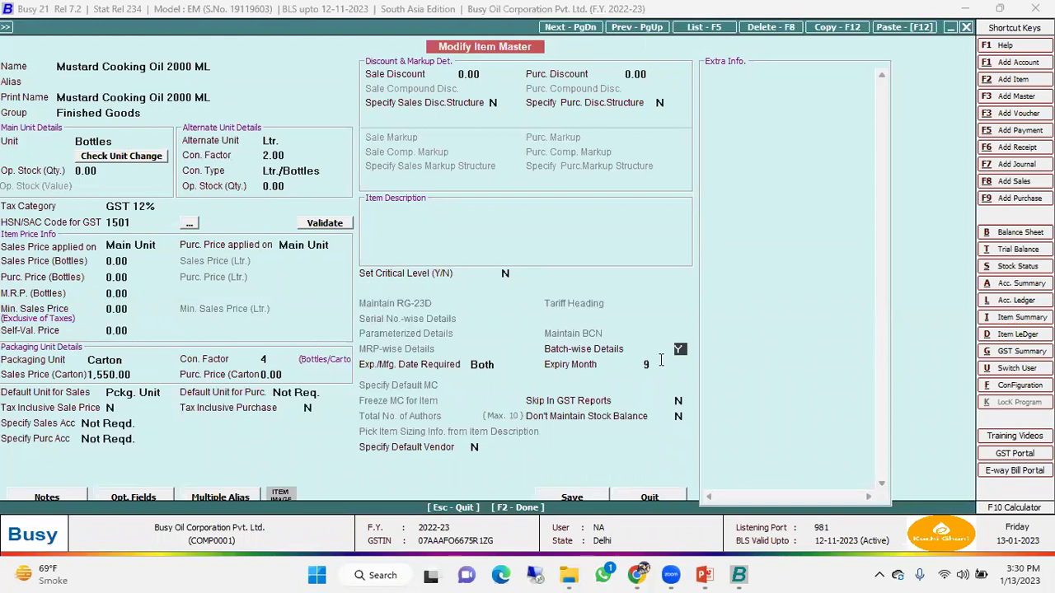
pyautogui.click(651, 496)
# Open Mustard Cooking Oil 500 ML's item master and check its main unit, alternate unit and conversion factor
pyautogui.press('Down')
pyautogui.press('Return')
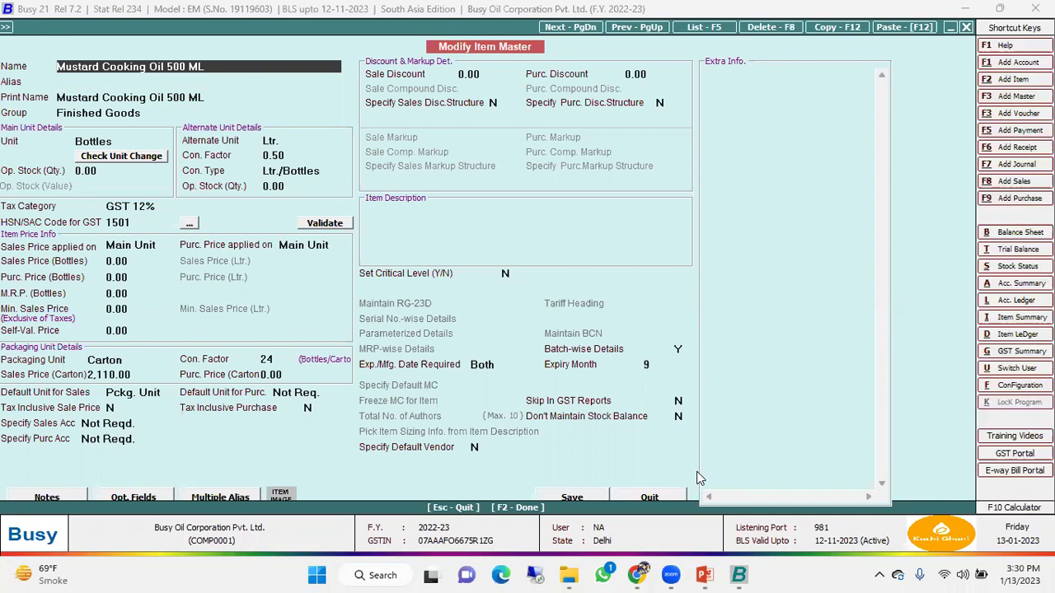
pyautogui.click(106, 142)
pyautogui.press('Return')
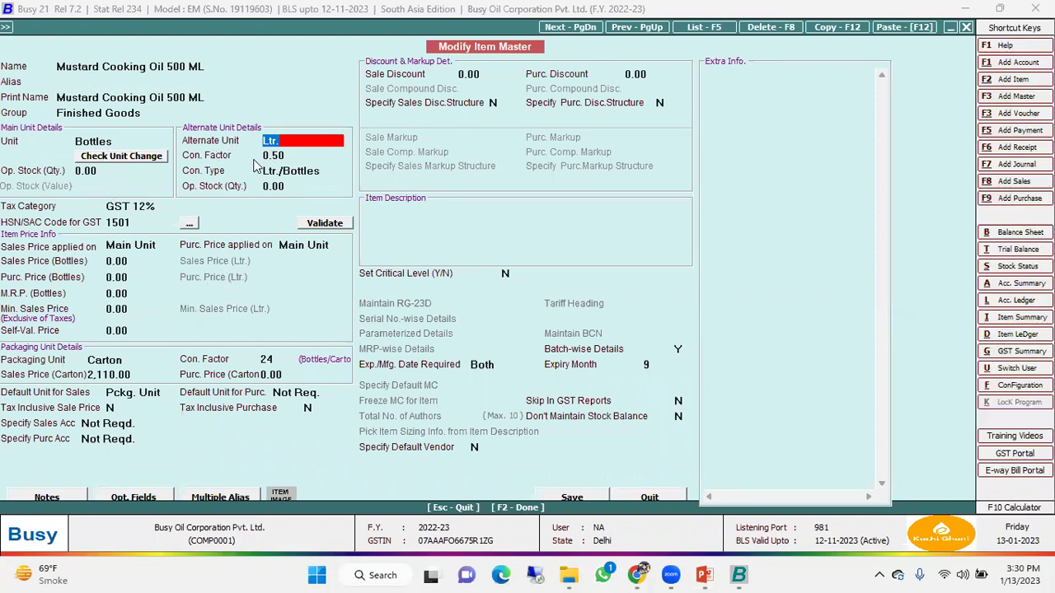
pyautogui.press('Return')
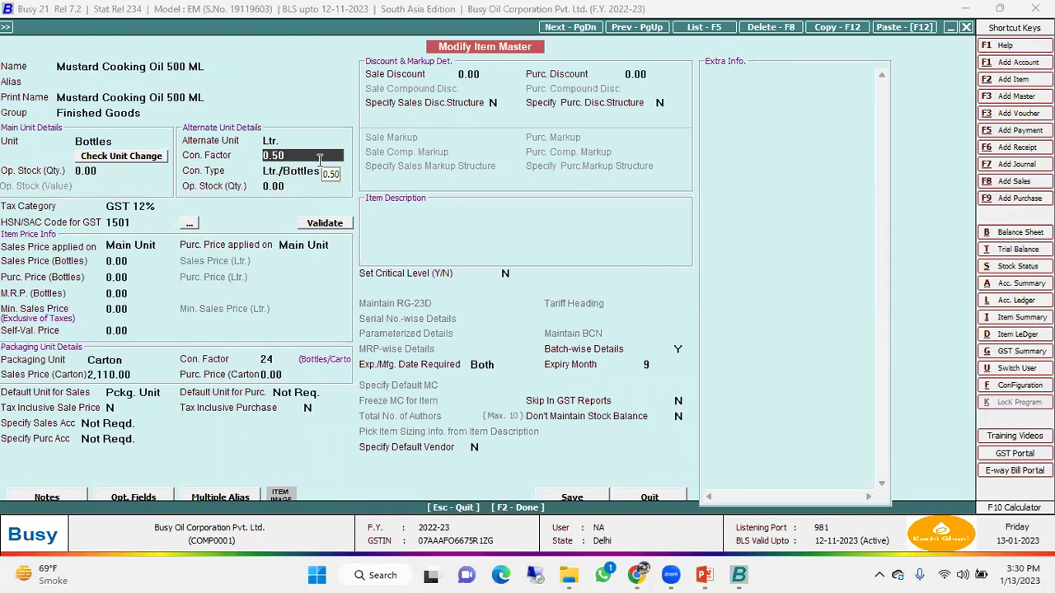
# Check Mustard Cooking Oil 500 ML's packaging unit, bottles per carton, carton sales price and batch-wise setting, and close its master without saving
pyautogui.click(120, 361)
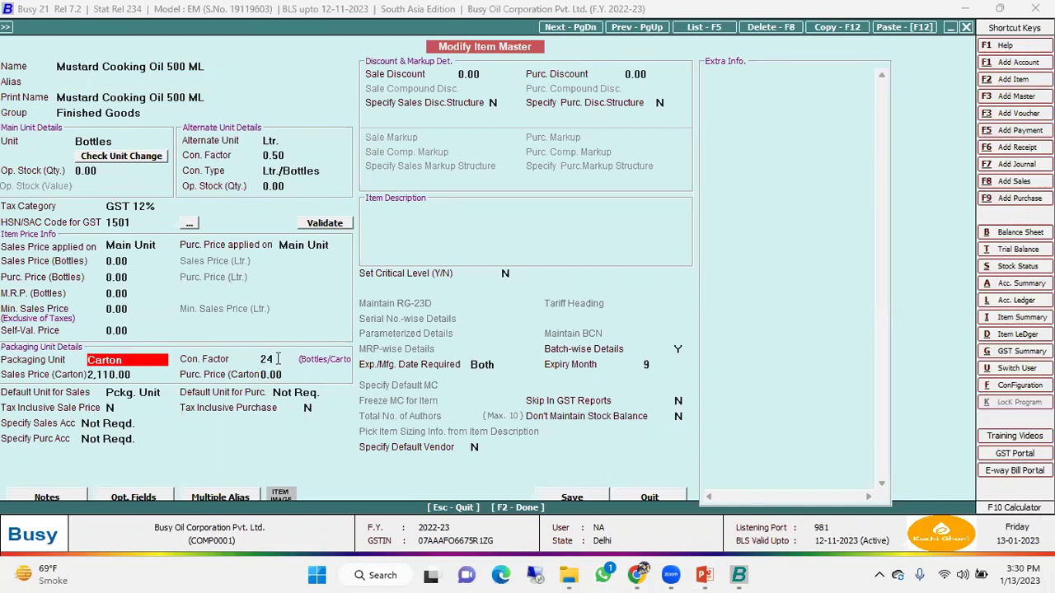
pyautogui.click(276, 358)
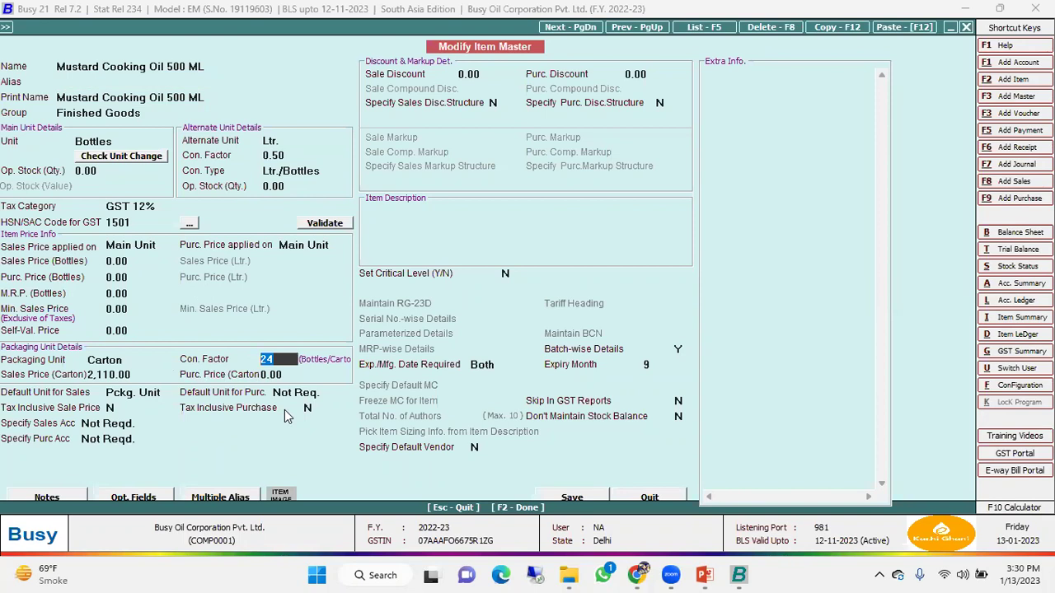
pyautogui.click(137, 375)
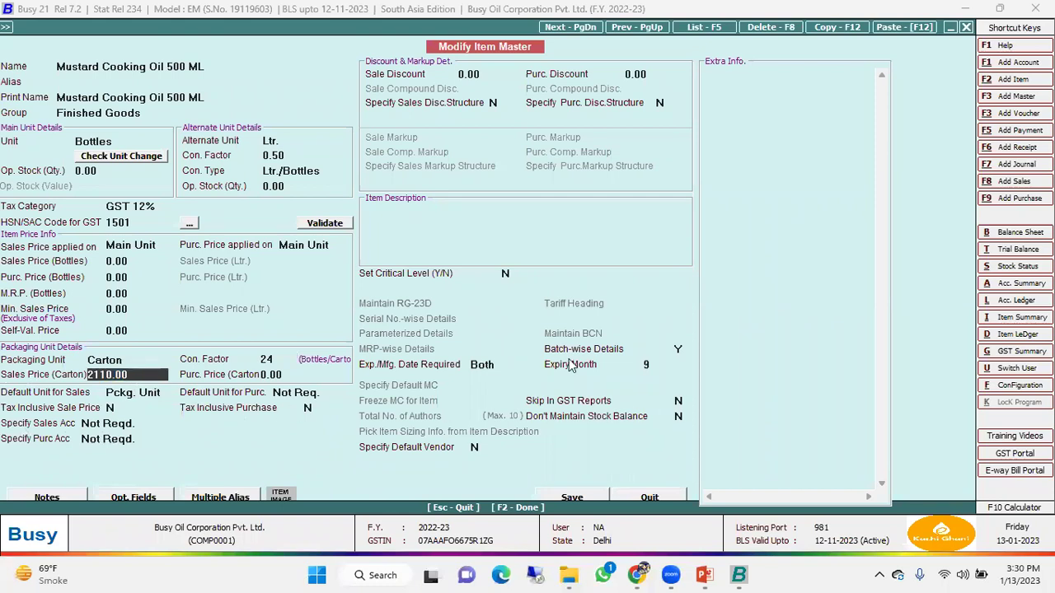
pyautogui.click(678, 349)
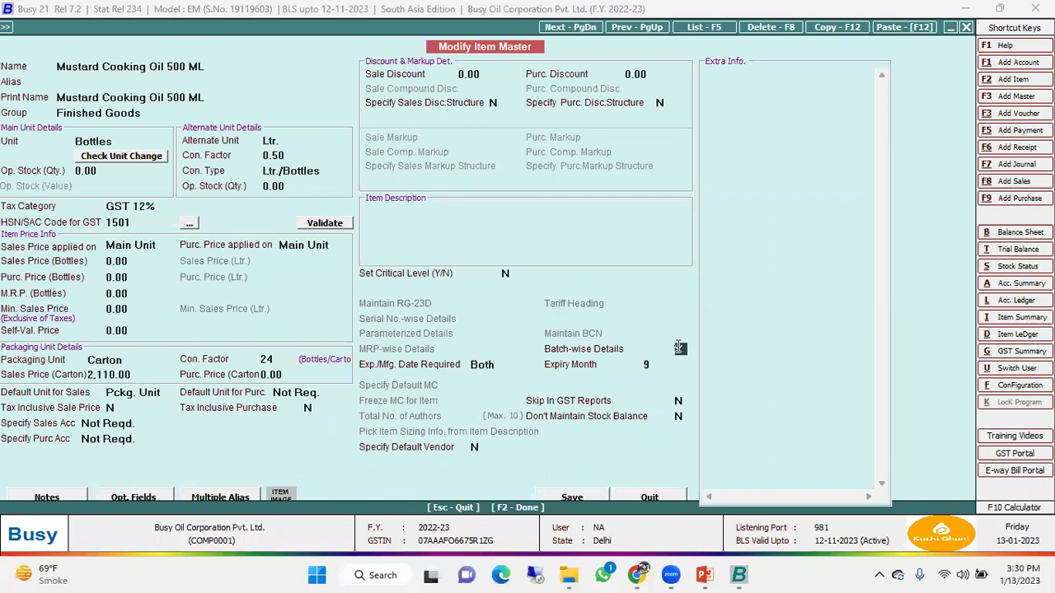
pyautogui.click(659, 494)
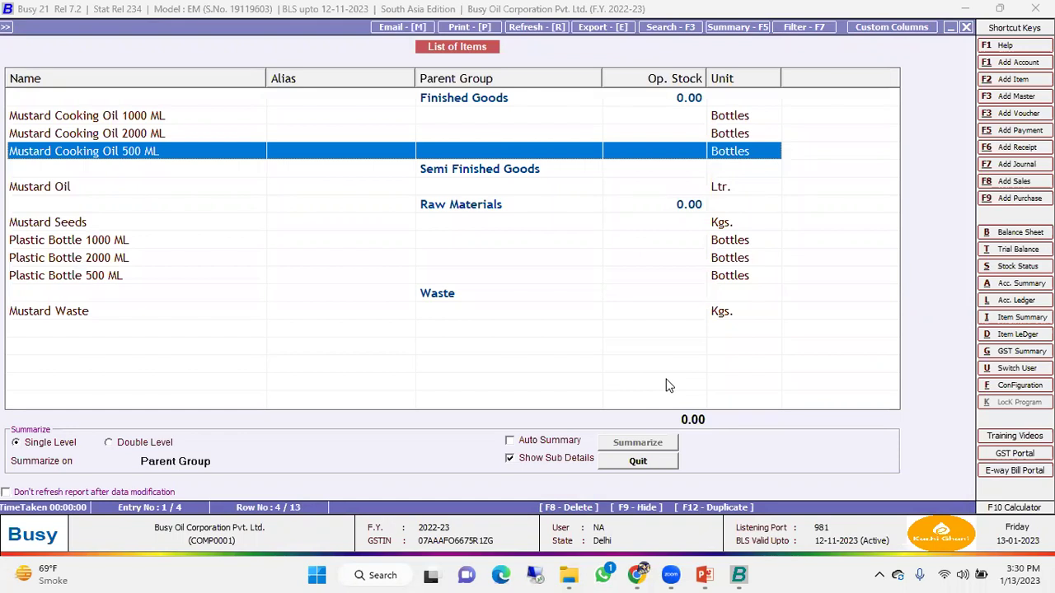
# Open the Mustard Waste item master from the Waste group, review its details and save it without changes
pyautogui.press('Down')
pyautogui.press('Down')
pyautogui.press('Down')
pyautogui.press('Down')
pyautogui.press('Down')
pyautogui.press('Down')
pyautogui.press('Down')
pyautogui.press('Down')
pyautogui.press('Down')
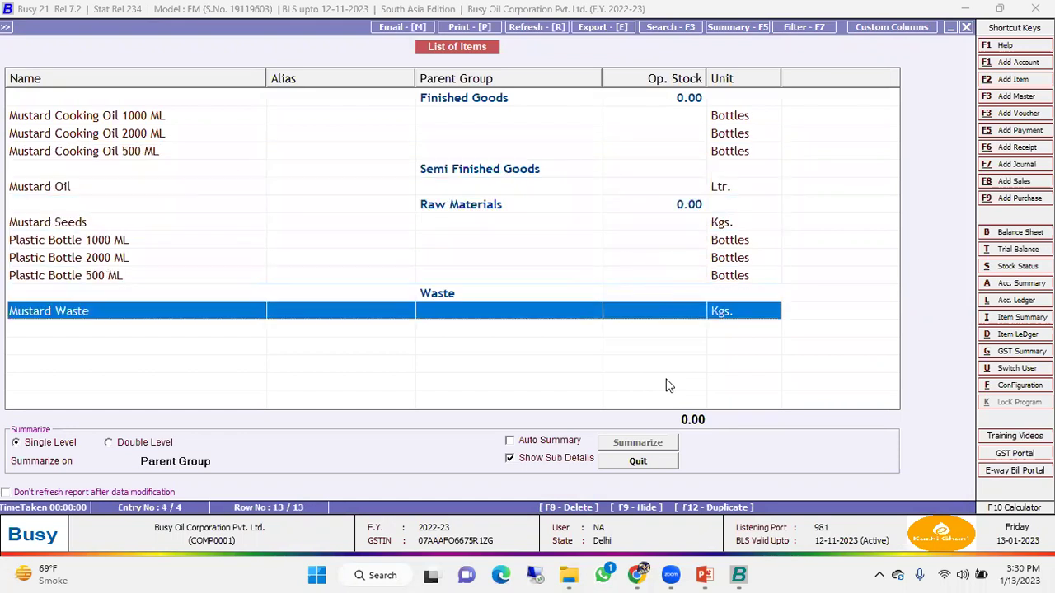
pyautogui.press('Return')
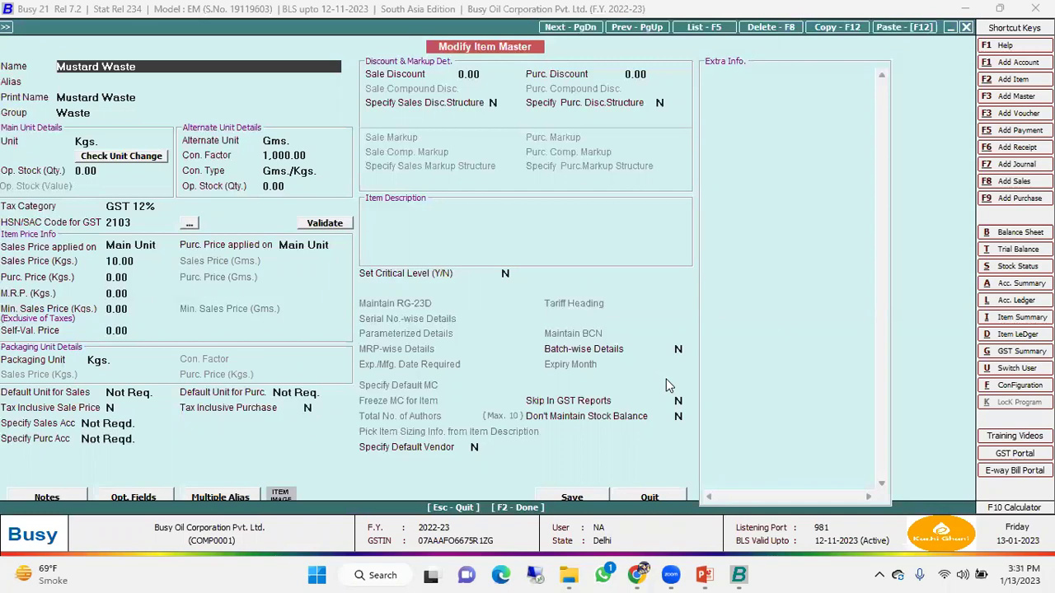
pyautogui.press('F2')
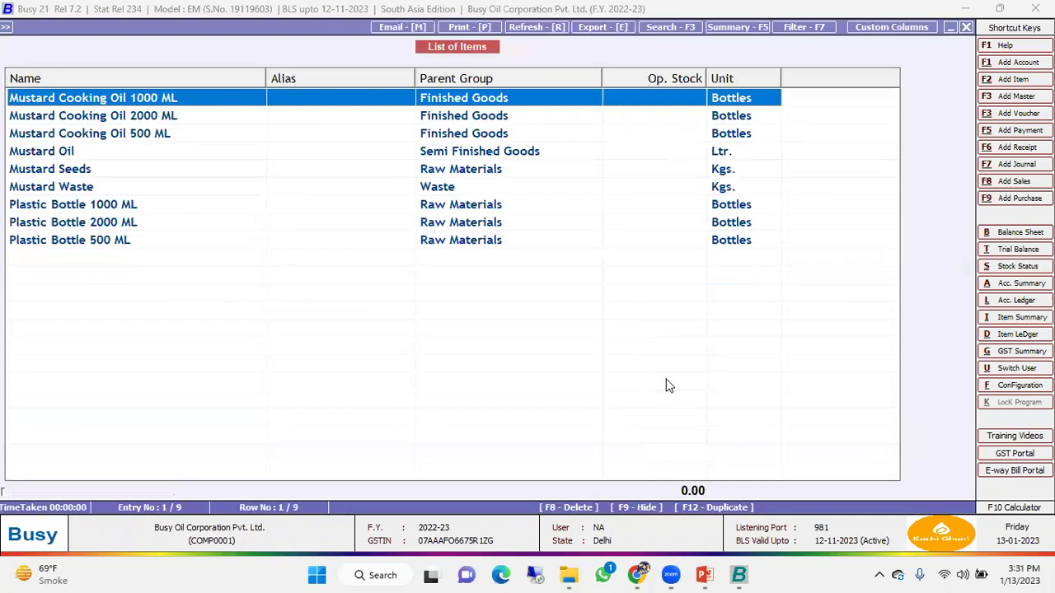
# Close the item list and open the account master of Hindustan Cooking Oil Distributors for modification
pyautogui.press('Escape')
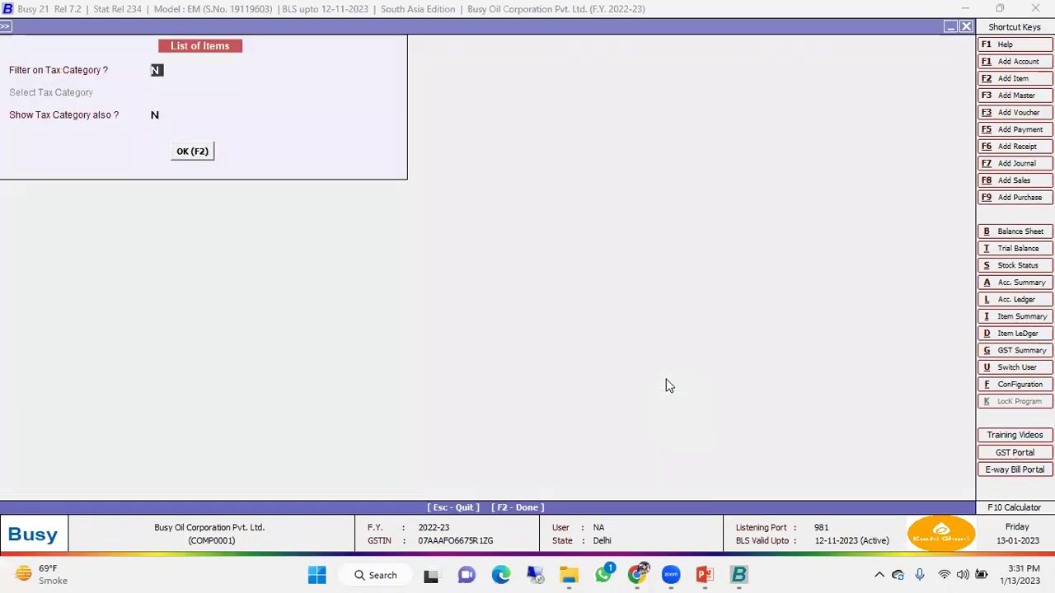
pyautogui.press('Escape')
pyautogui.press('Up')
pyautogui.press('Up')
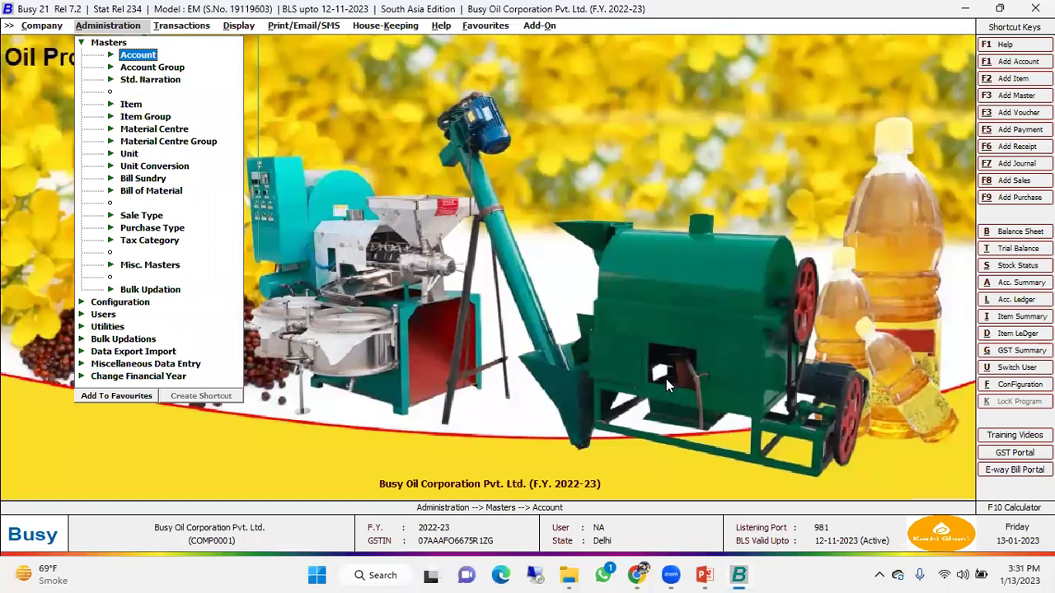
pyautogui.press('Return')
pyautogui.press('Down')
pyautogui.press('Return')
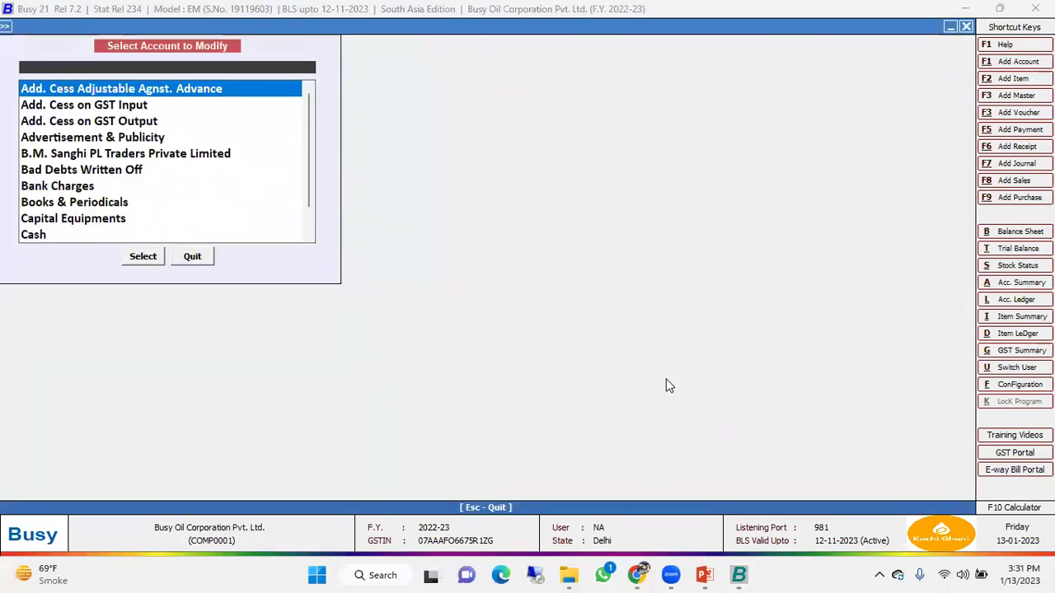
pyautogui.write('hin')
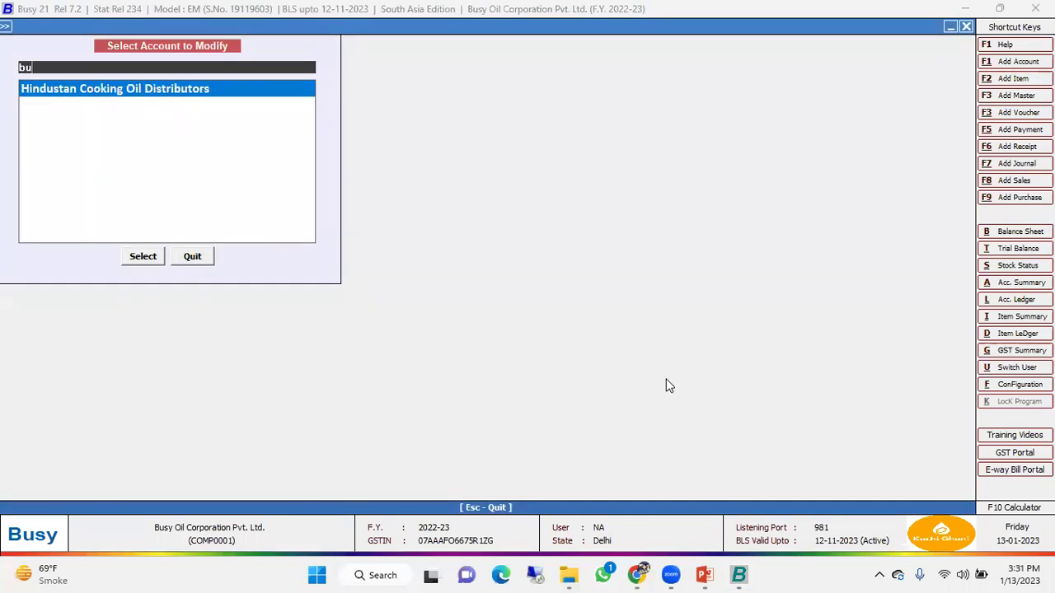
pyautogui.press('Return')
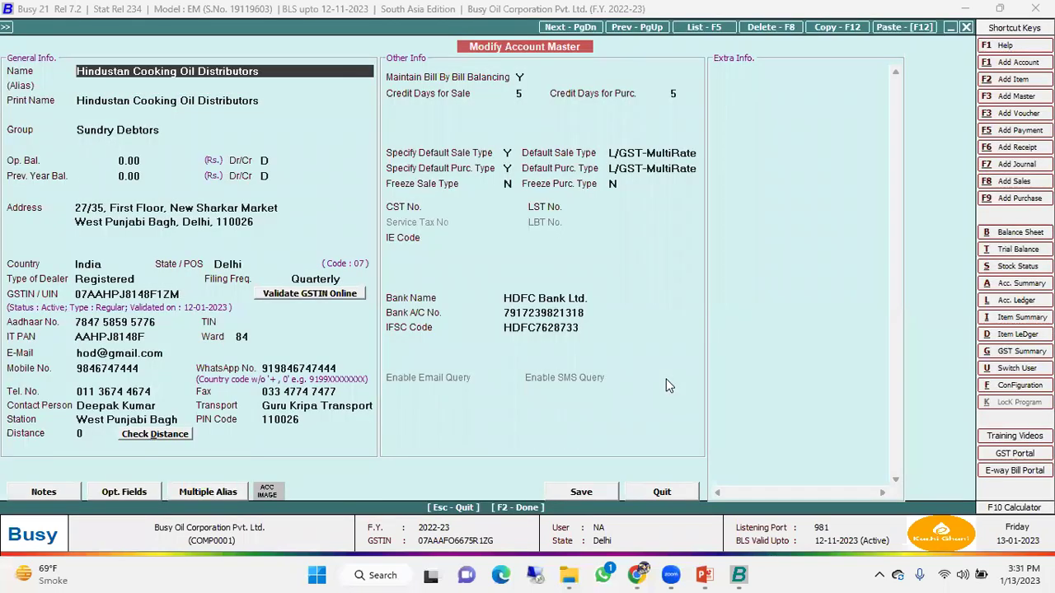
# Check the distributor account's name and group, copy its GSTIN, and close the account master without saving
pyautogui.click(284, 71)
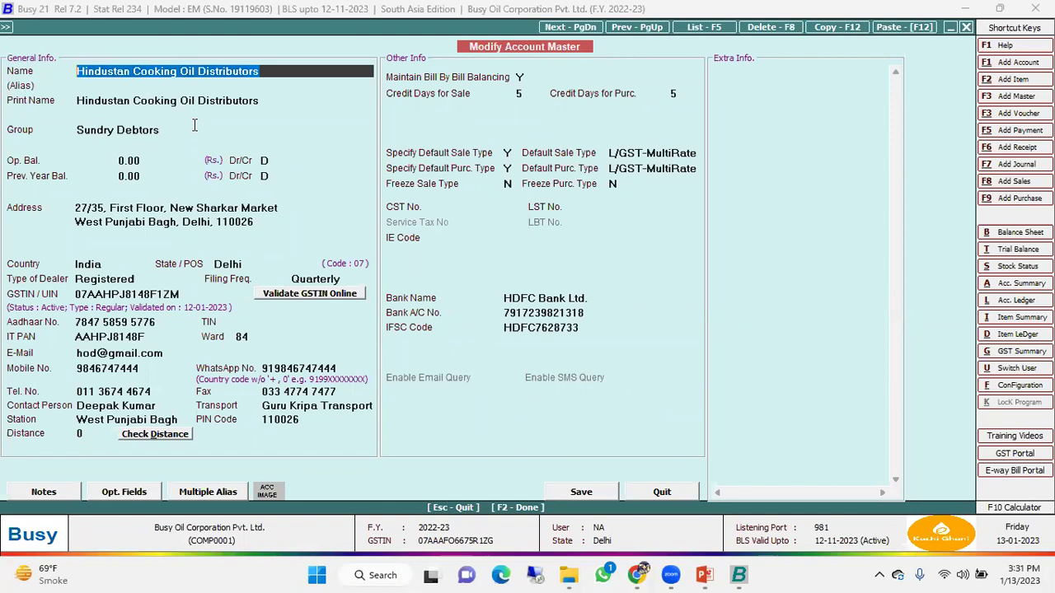
pyautogui.click(158, 132)
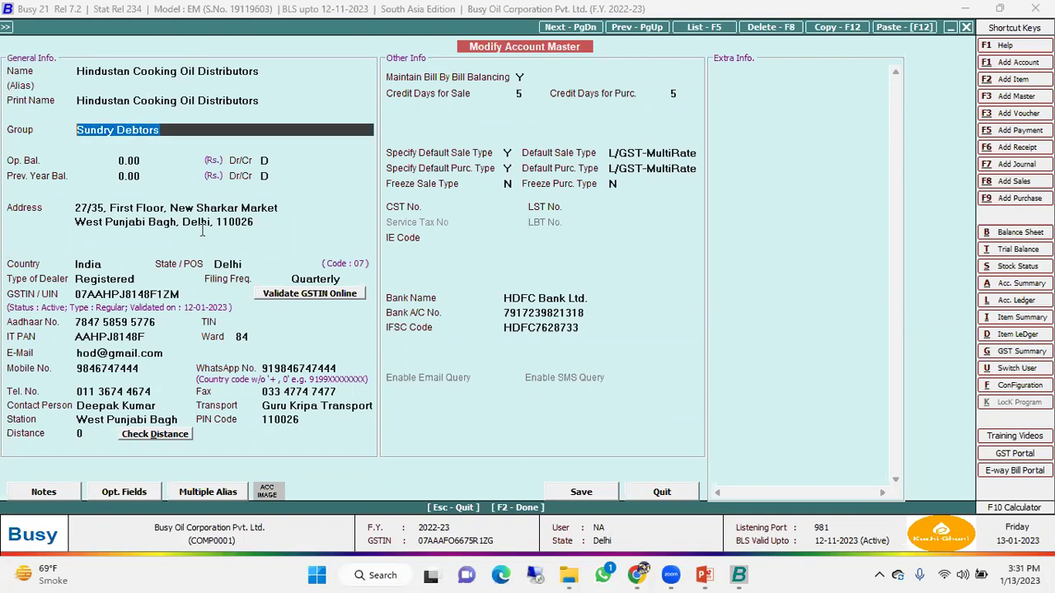
pyautogui.click(176, 294)
pyautogui.rightClick(113, 295)
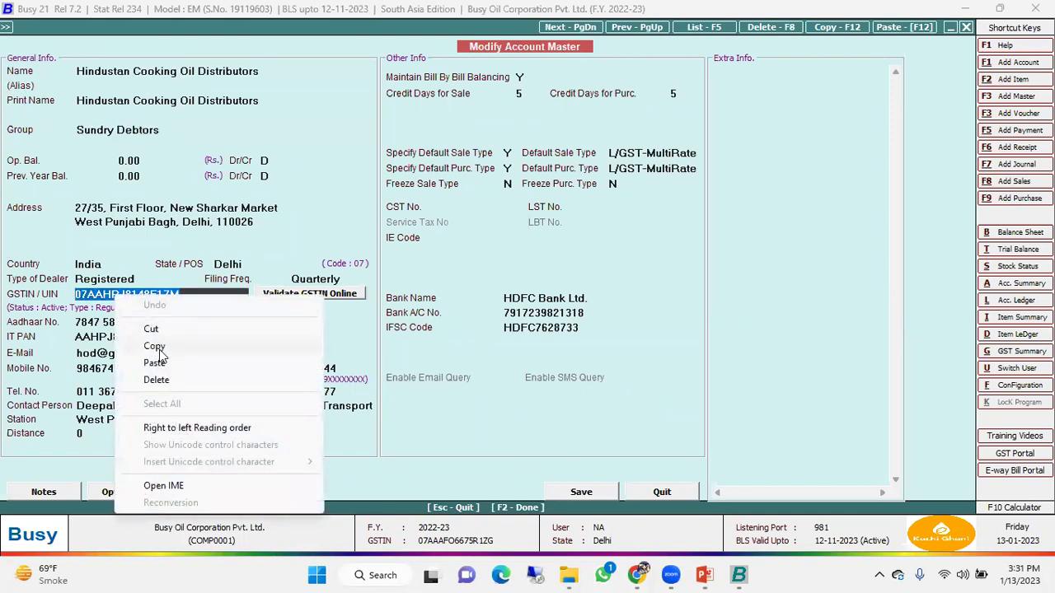
pyautogui.click(154, 346)
pyautogui.click(164, 132)
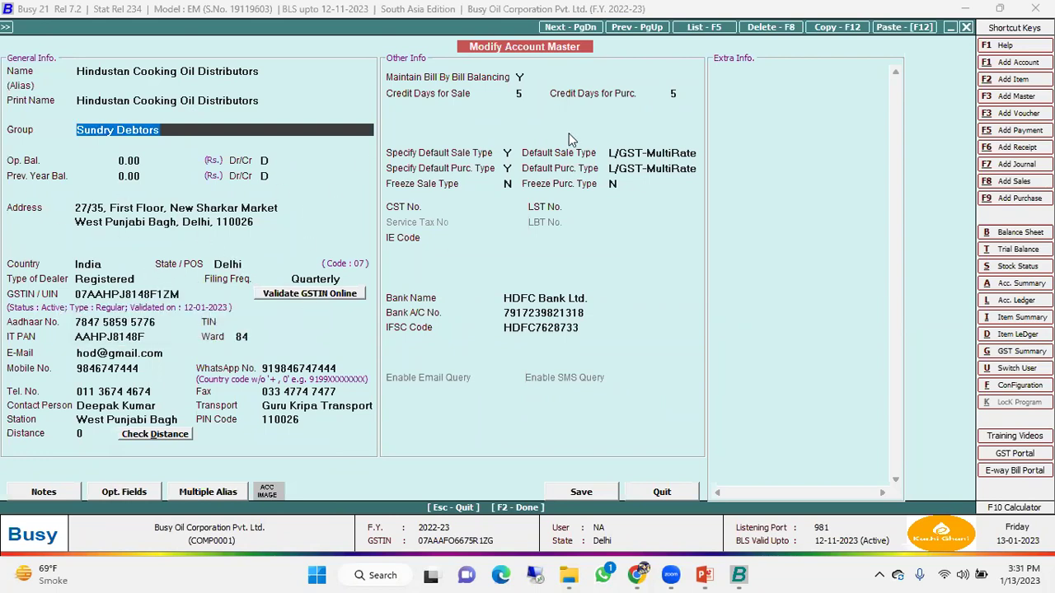
pyautogui.click(667, 491)
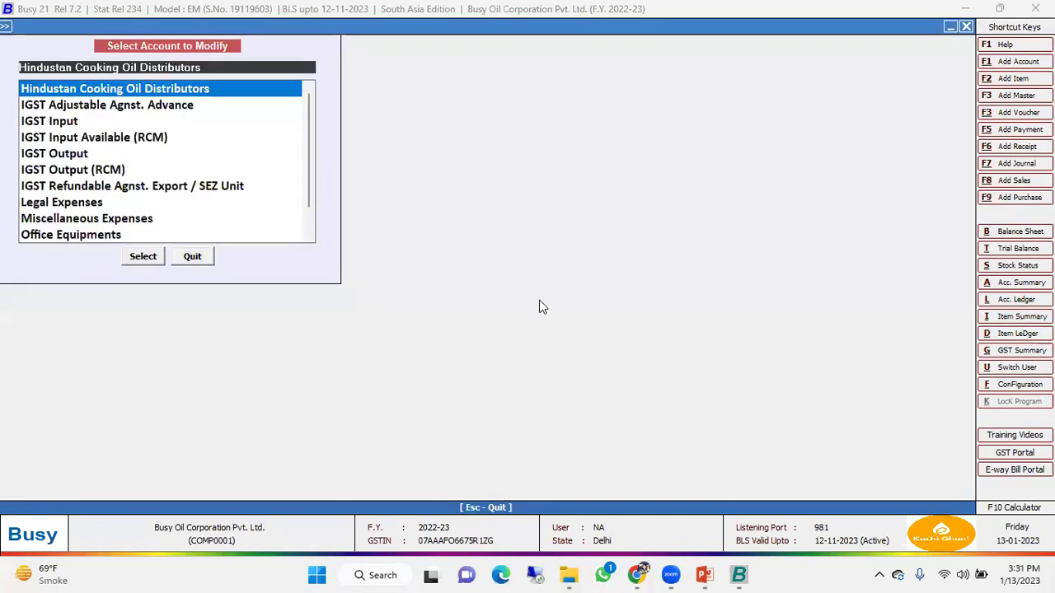
pyautogui.press('Escape')
# Fill a new account master with party details fetched by validating the copied GSTIN online, and quit it without saving
pyautogui.press('Up')
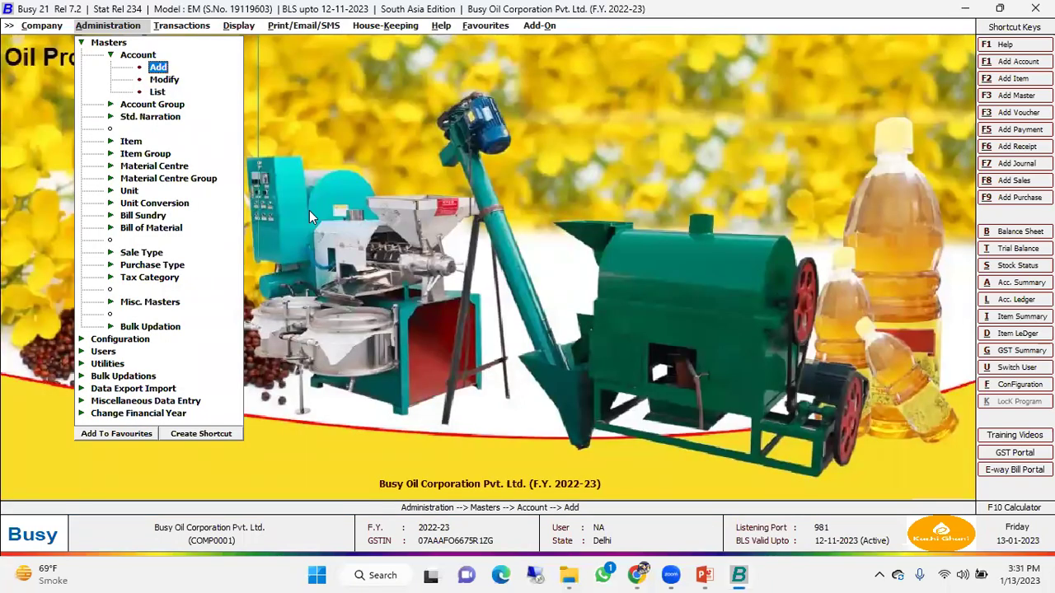
pyautogui.press('Return')
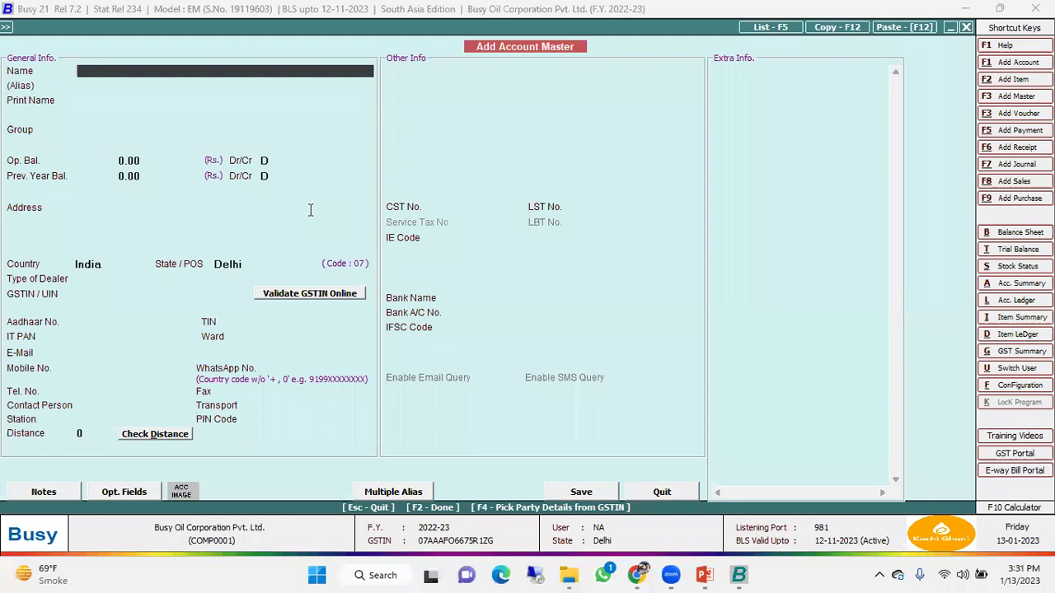
pyautogui.press('F4')
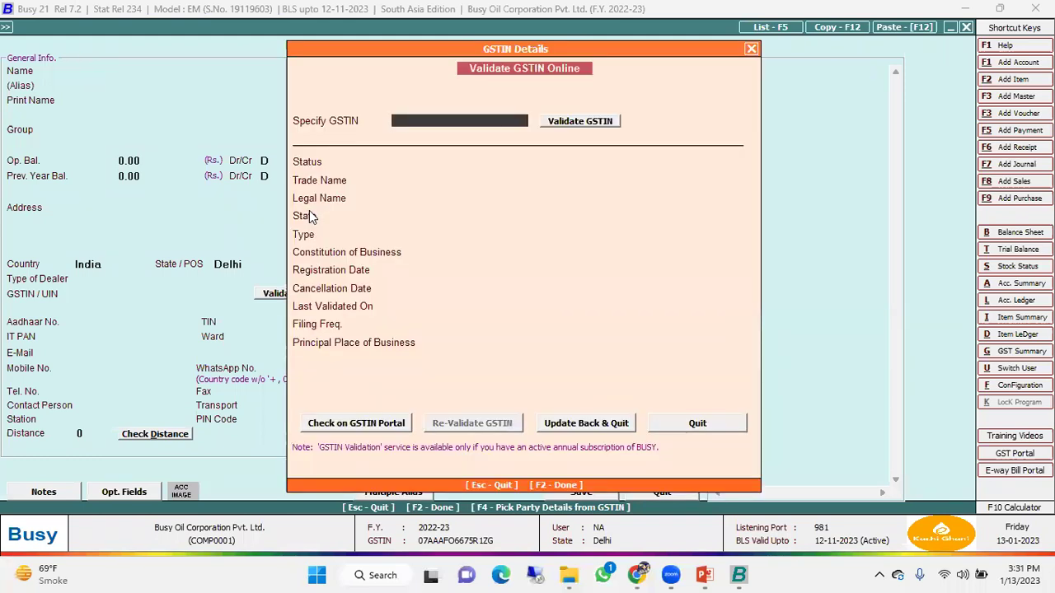
pyautogui.hotkey('ctrl', 'v')
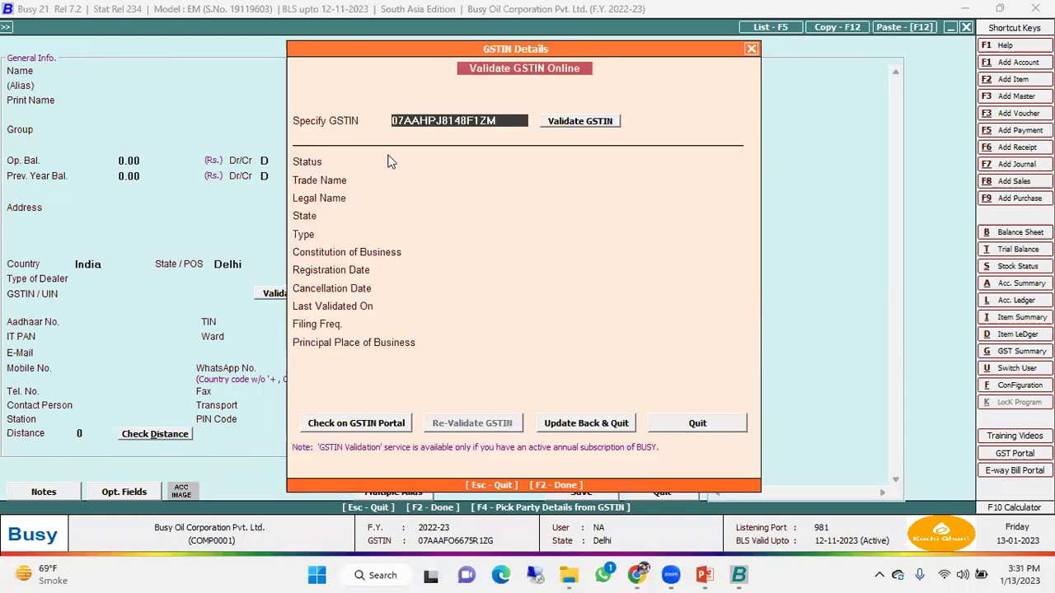
pyautogui.click(581, 122)
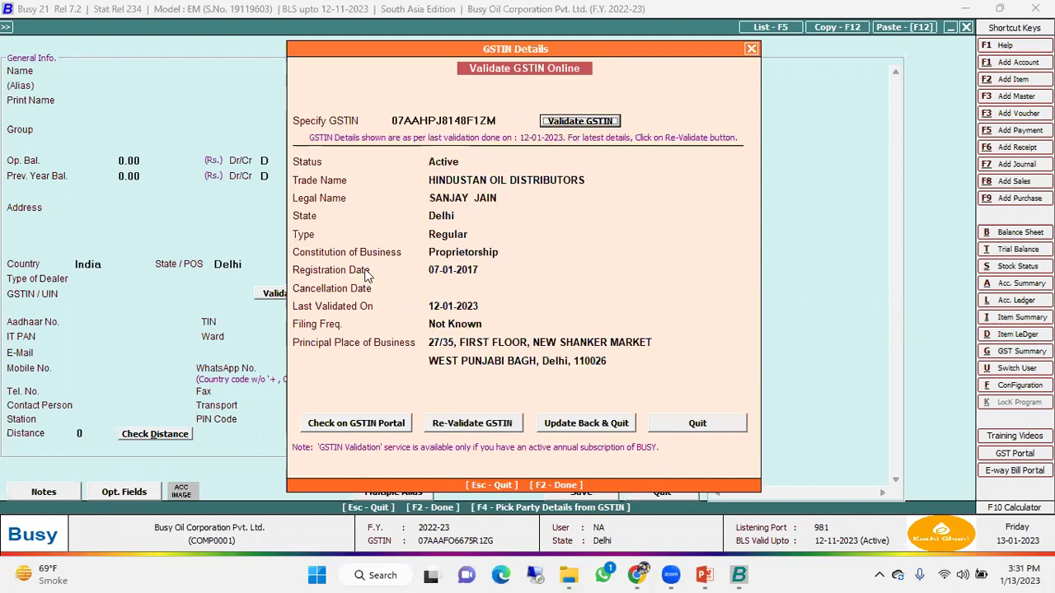
pyautogui.click(584, 426)
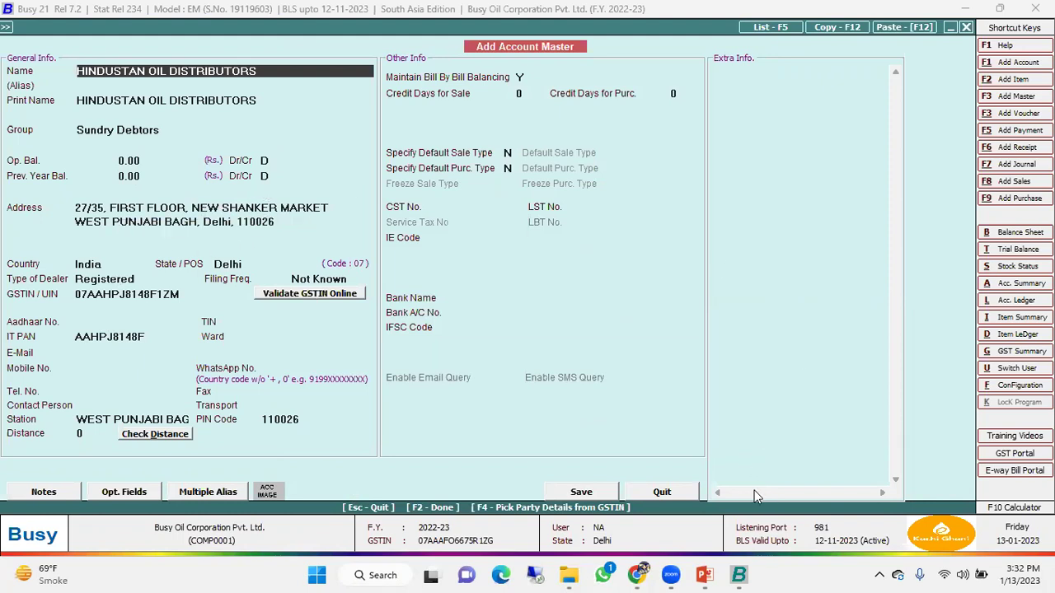
pyautogui.click(684, 492)
# Open the list of Bill of Material masters
pyautogui.press('Down')
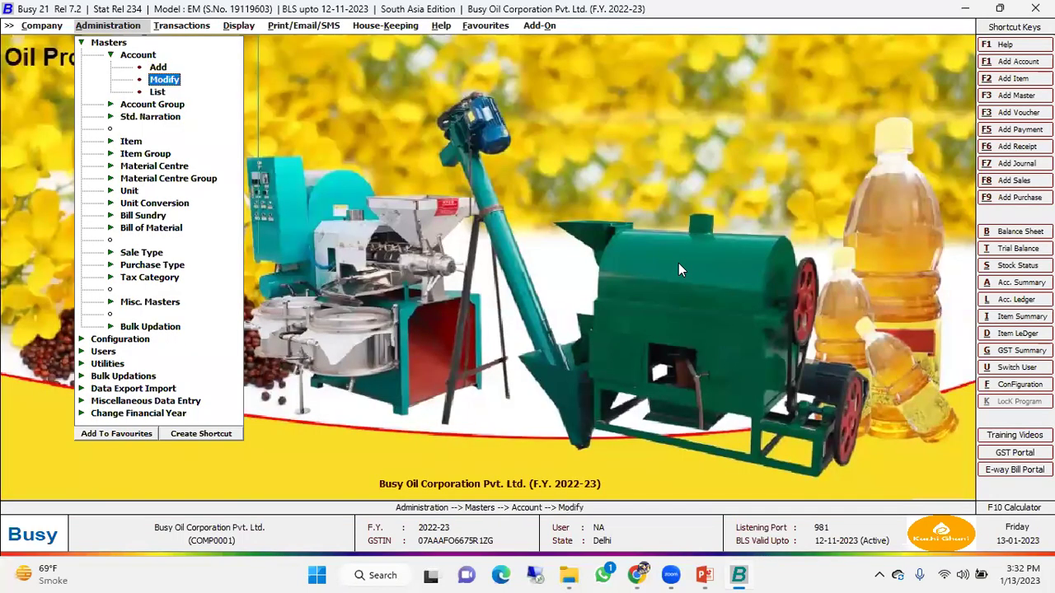
pyautogui.press('Down')
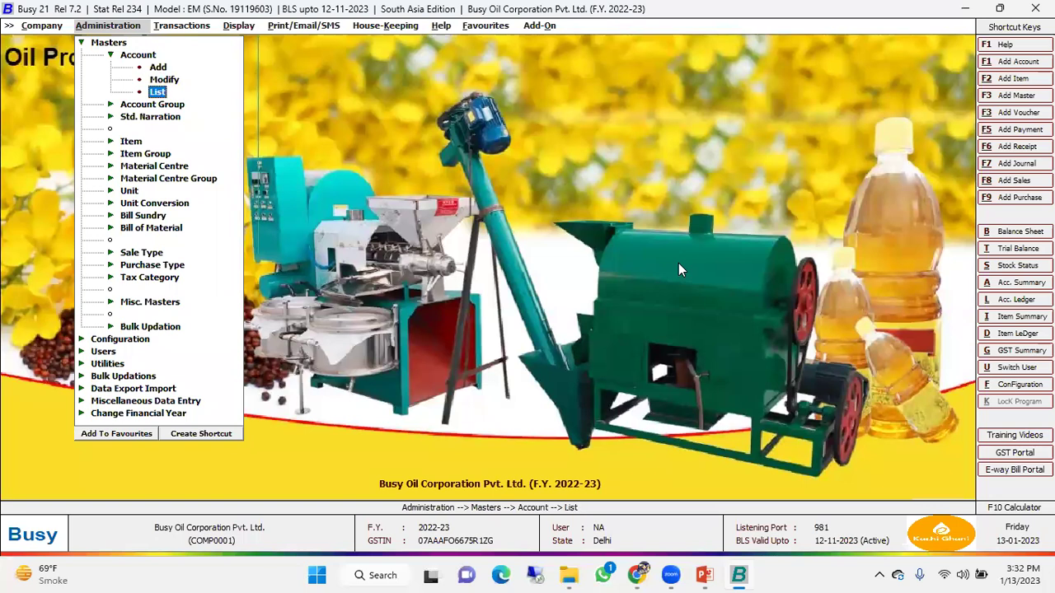
pyautogui.press('Up')
pyautogui.press('Up')
pyautogui.press('Up')
pyautogui.press('Left')
pyautogui.press('Down')
pyautogui.press('Down')
pyautogui.press('Down')
pyautogui.press('Down')
pyautogui.press('Down')
pyautogui.press('Down')
pyautogui.press('Down')
pyautogui.press('Down')
pyautogui.press('Down')
pyautogui.press('Down')
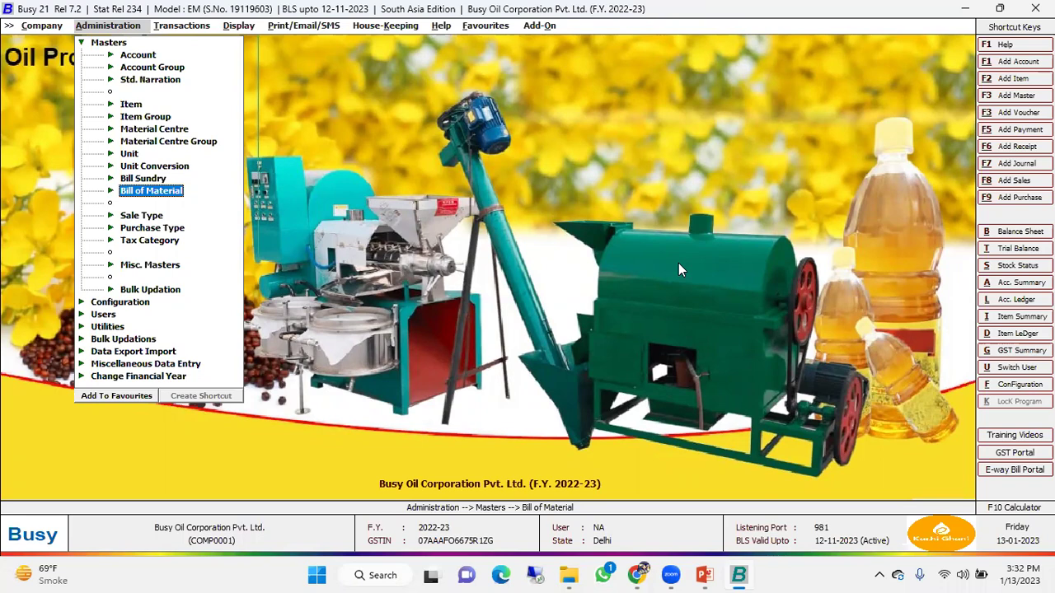
pyautogui.press('Return')
pyautogui.press('Down')
pyautogui.press('Down')
pyautogui.press('Return')
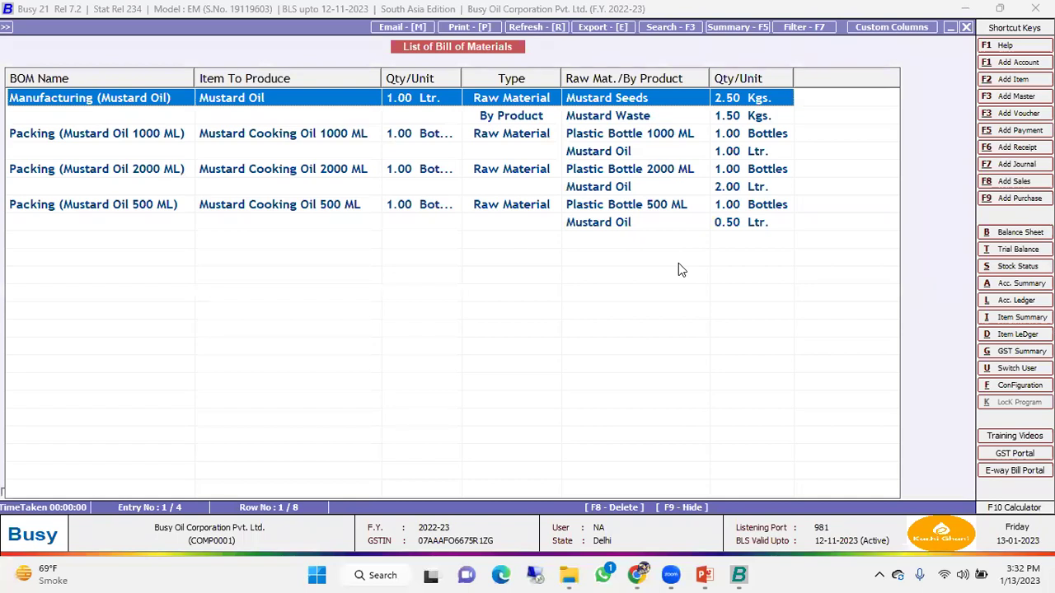
# Open the Manufacturing (Mustard Oil) bill of material and check its item to produce, quantity, unit and raw material consumed
pyautogui.press('Return')
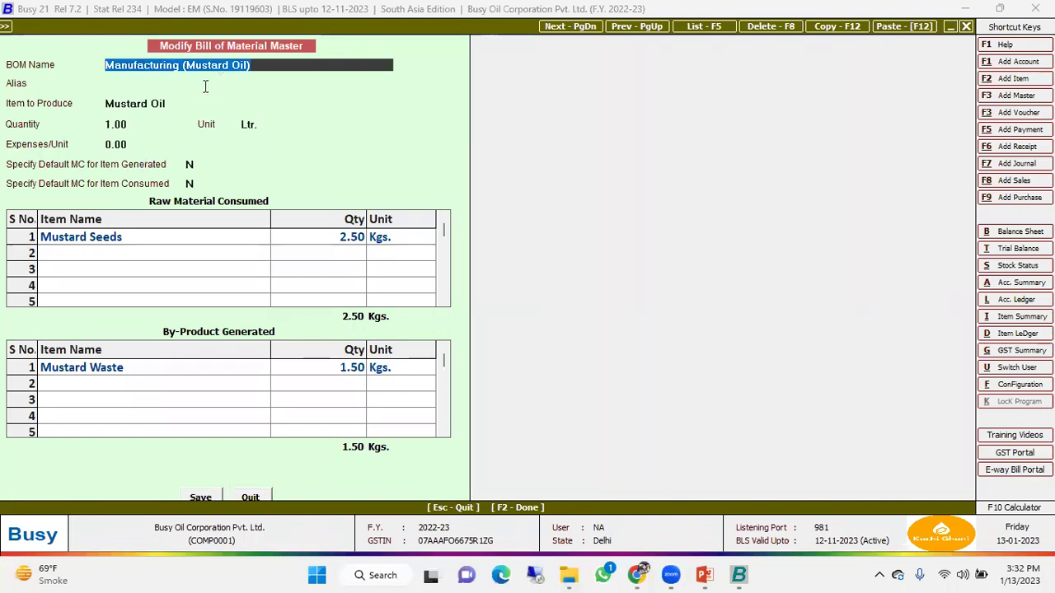
pyautogui.click(182, 103)
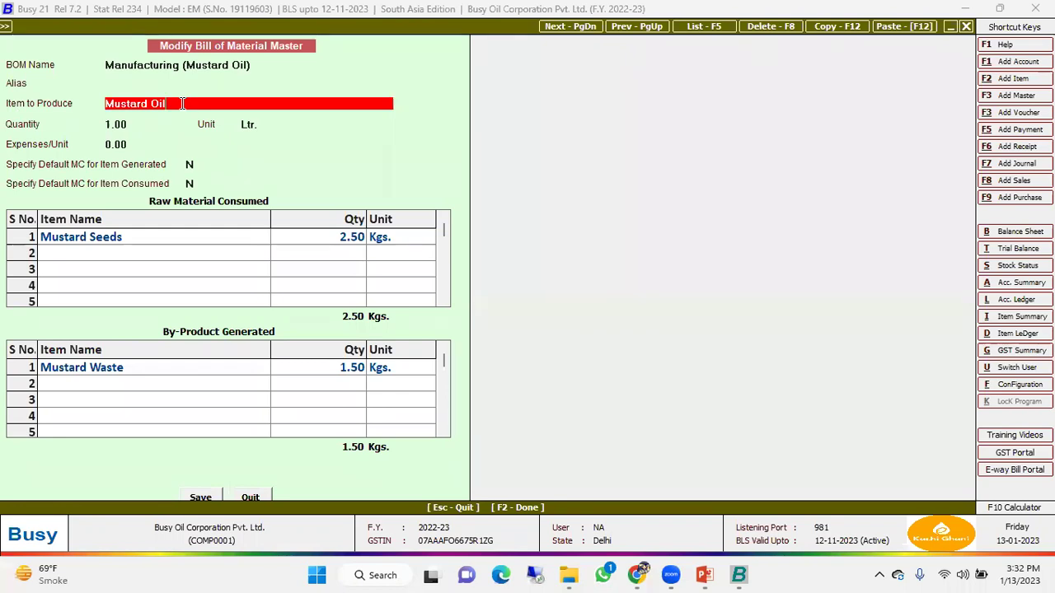
pyautogui.press('Return')
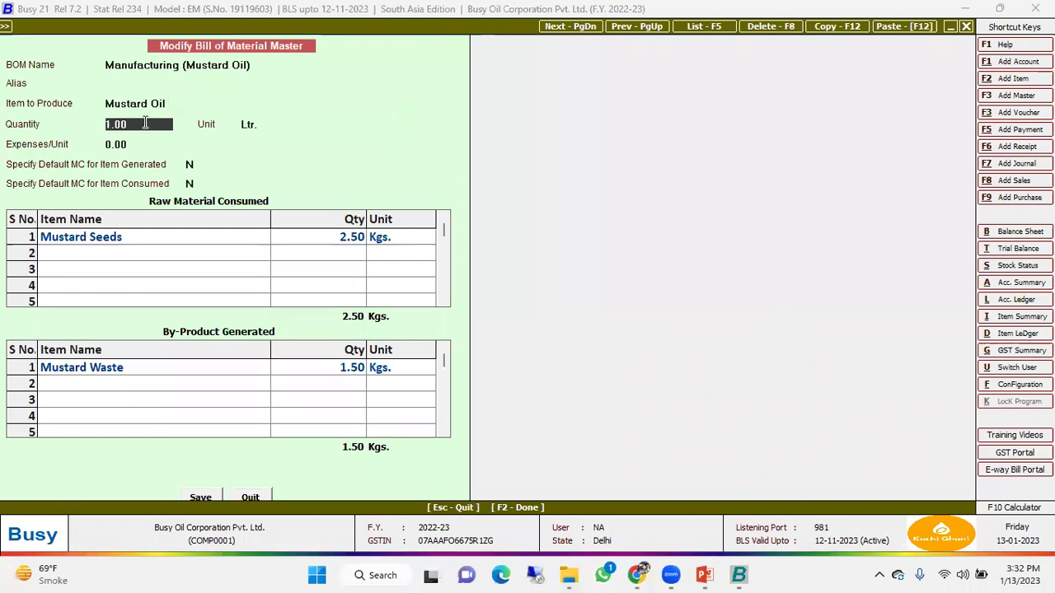
pyautogui.press('Return')
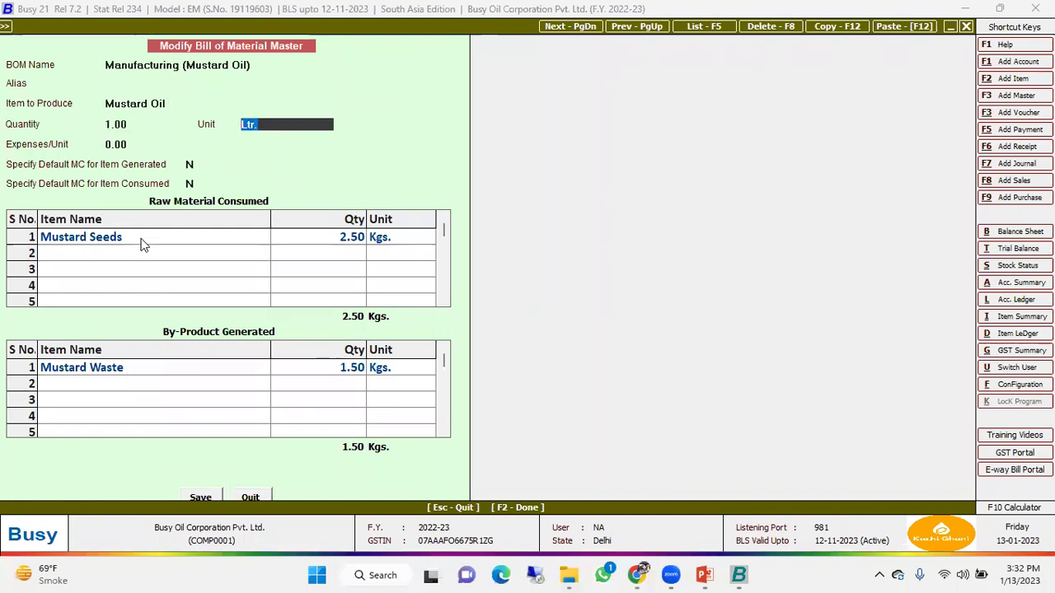
pyautogui.click(141, 242)
pyautogui.click(349, 243)
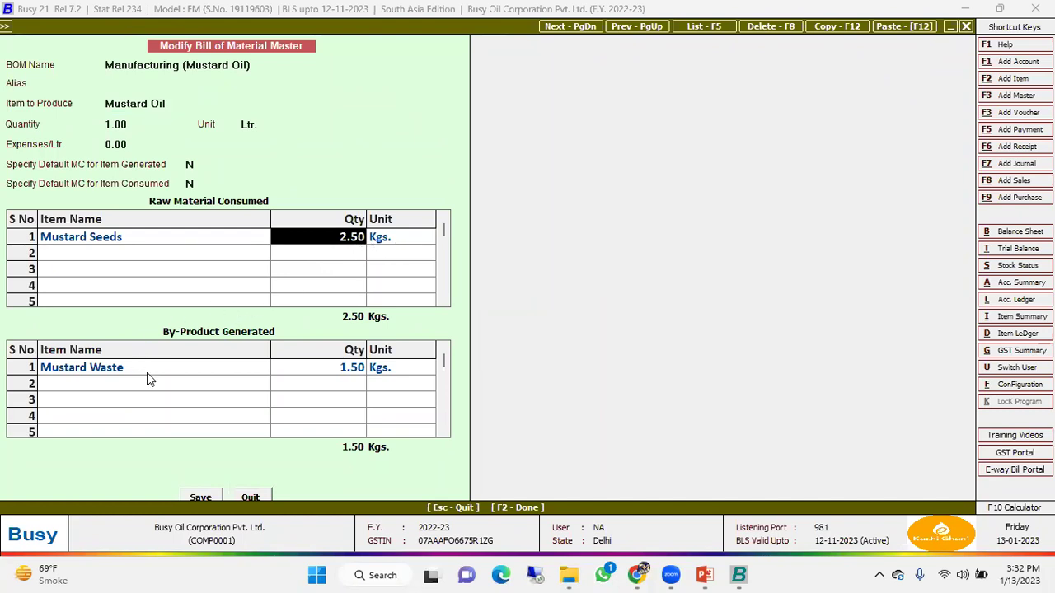
# Check the Mustard Waste by-product and its quantity in the bill of material, and close it without saving
pyautogui.click(197, 368)
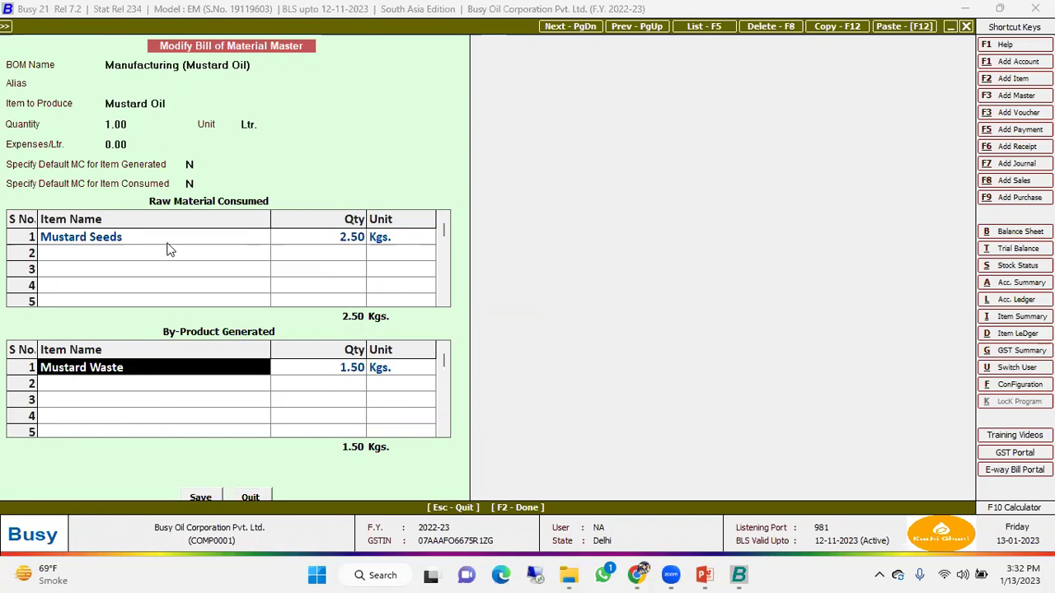
pyautogui.click(358, 371)
pyautogui.click(98, 371)
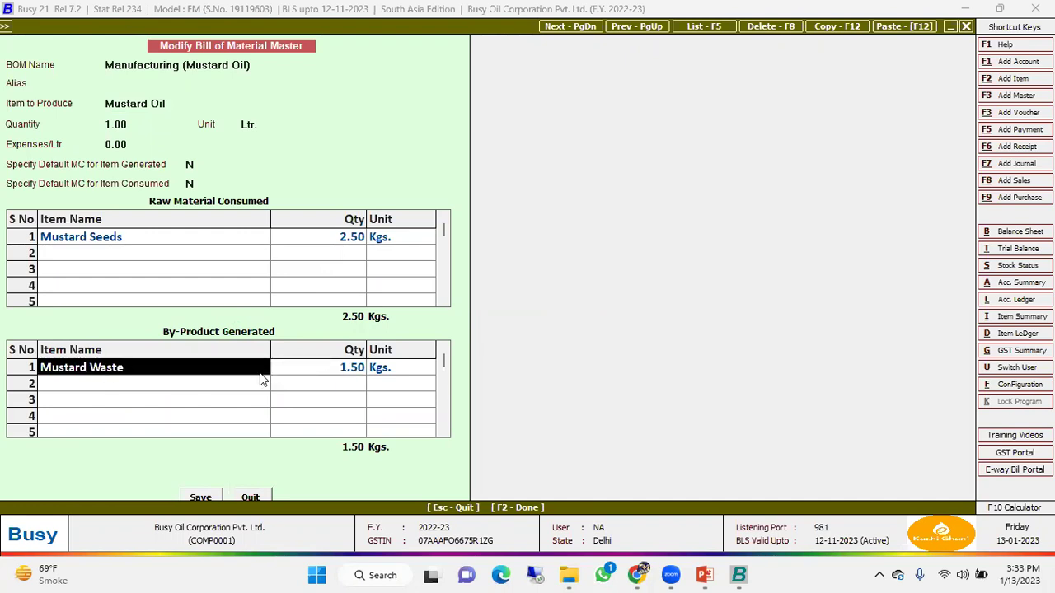
pyautogui.click(318, 375)
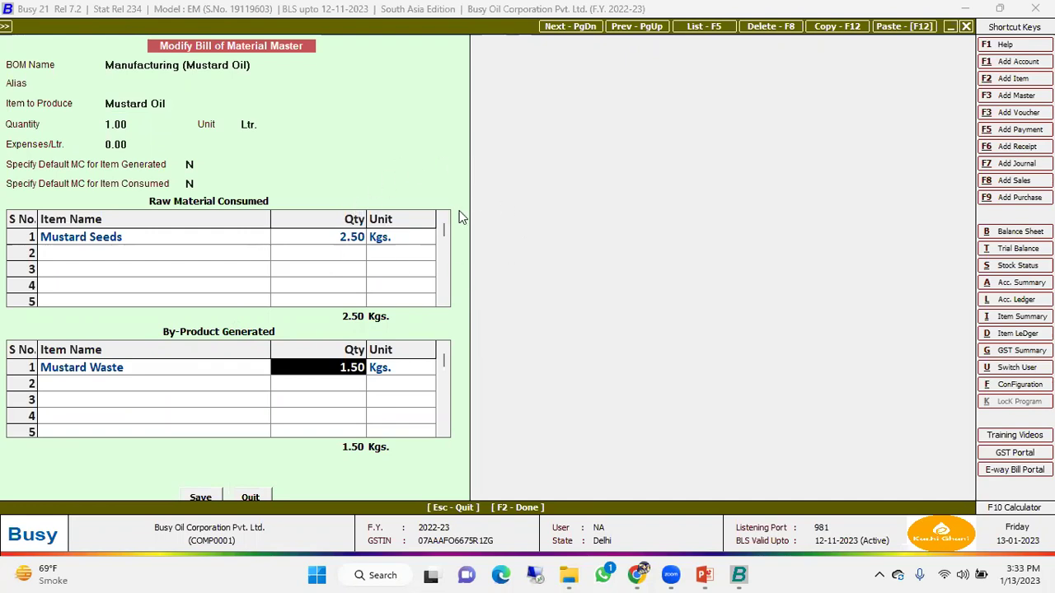
pyautogui.press('Escape')
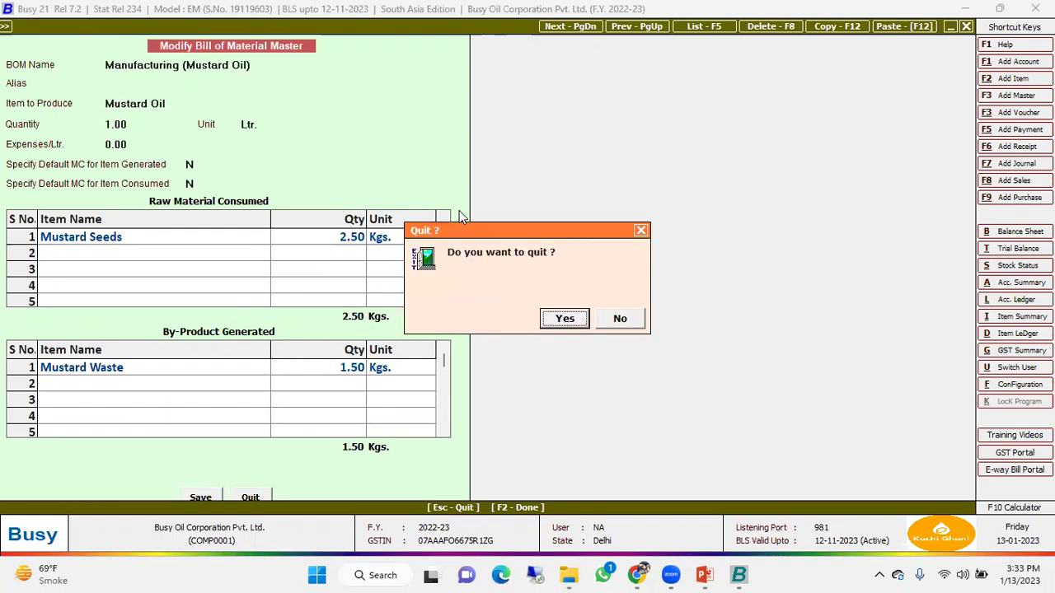
pyautogui.press('Return')
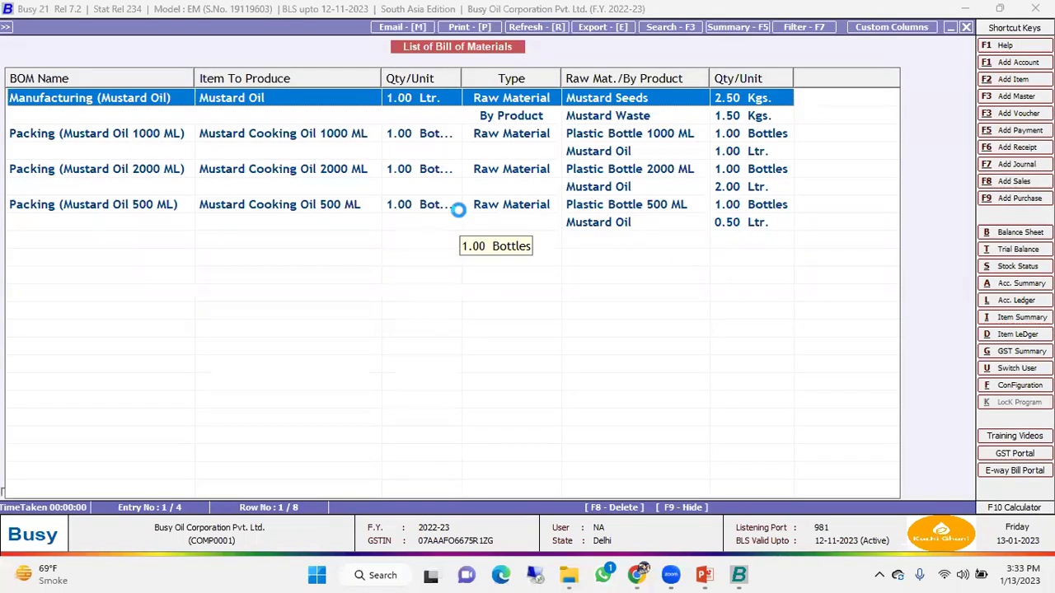
# Reopen the Manufacturing (Mustard Oil) bill of material, check its item to produce and quit it without saving
pyautogui.press('Return')
pyautogui.click(141, 106)
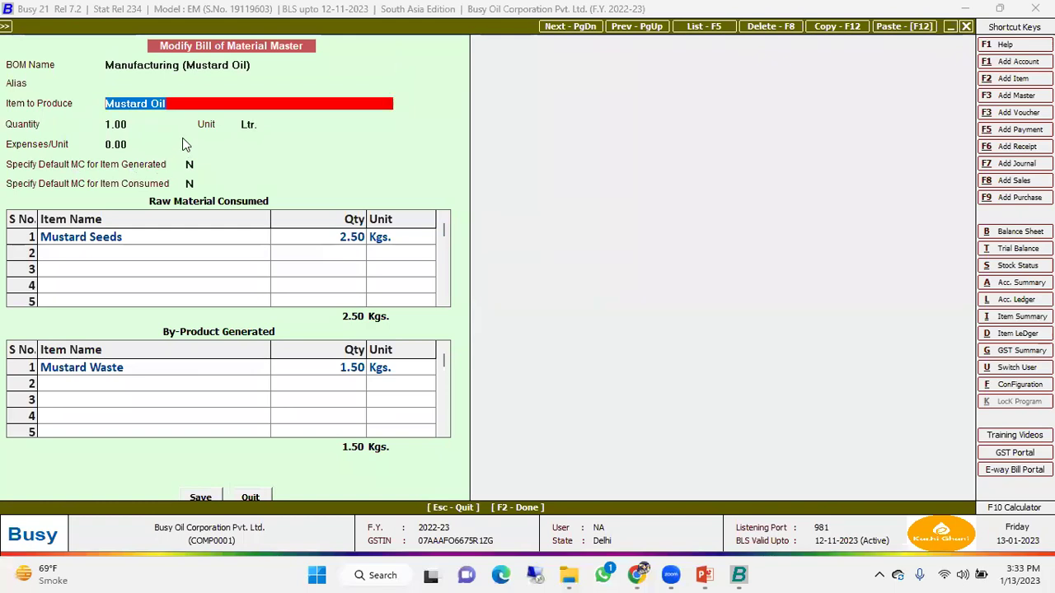
pyautogui.click(249, 498)
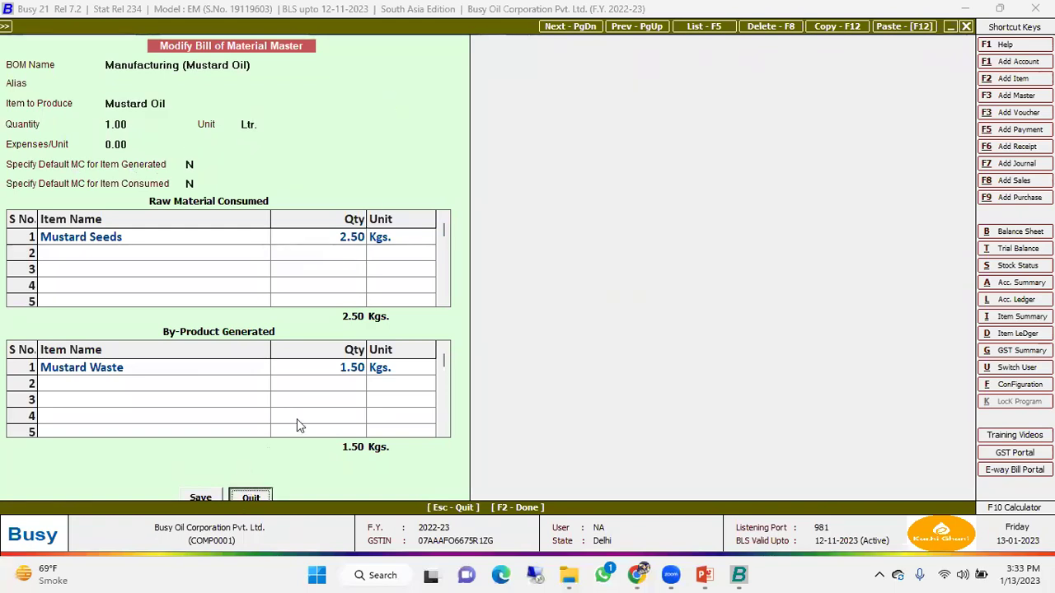